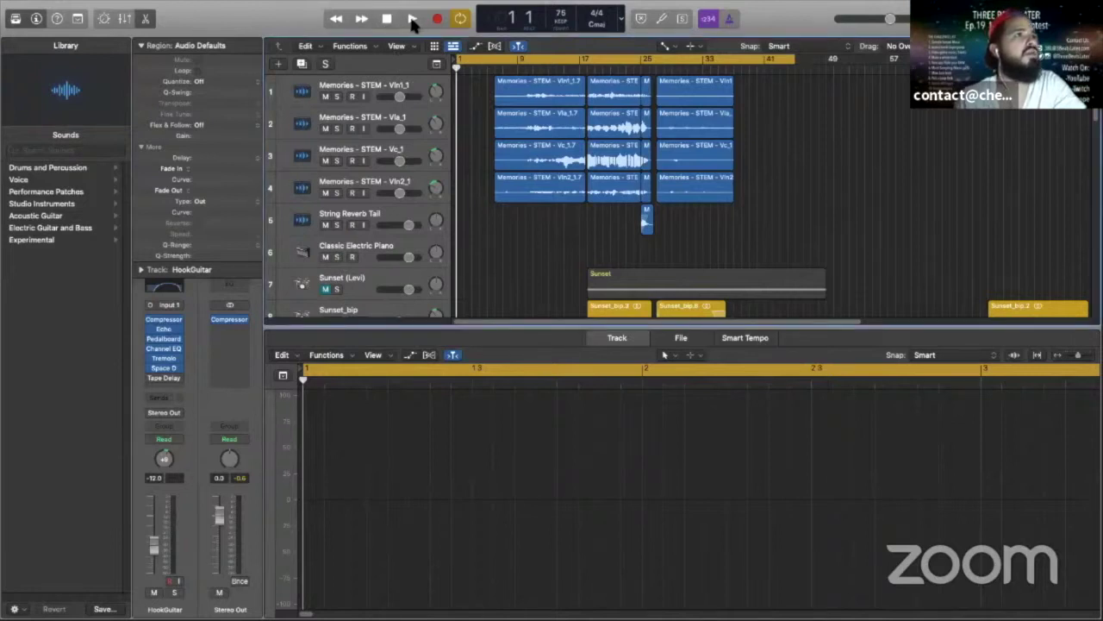
Step: Play the full arrangement from bar 1, close the audio editor, and return the playhead to the start
{"action": "left_click", "coordinate": [412, 18]}
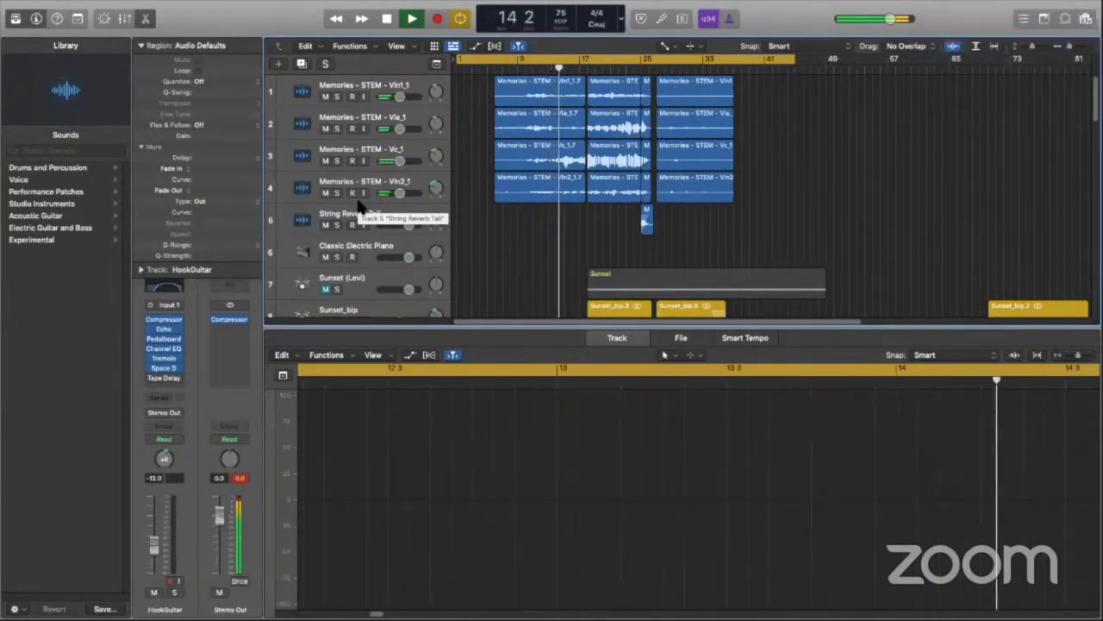
{"action": "left_click", "coordinate": [635, 337]}
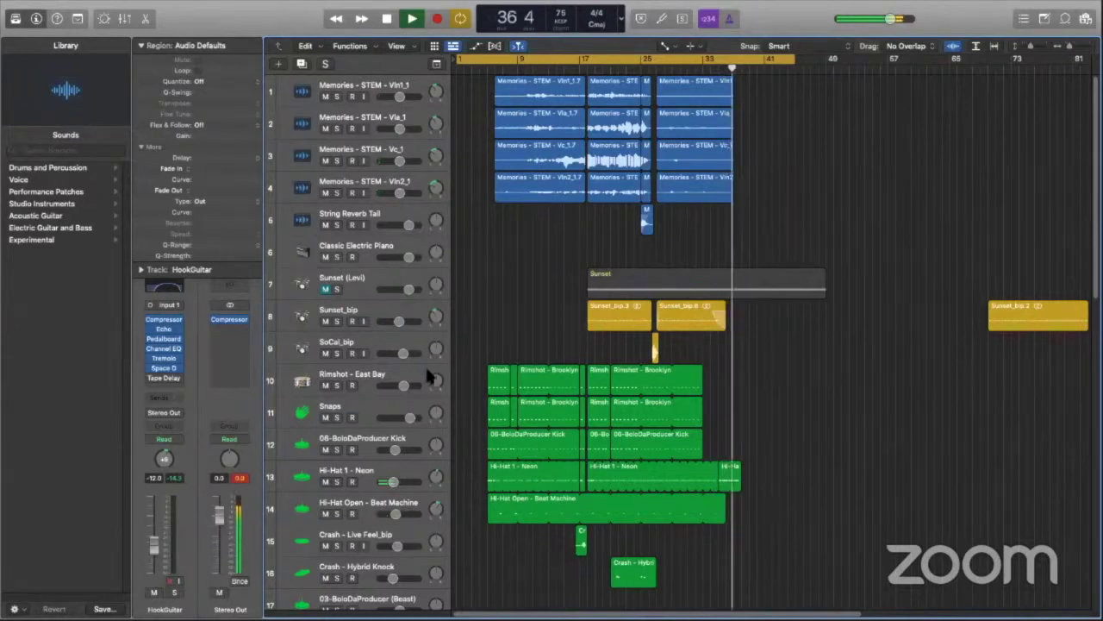
{"action": "scroll", "coordinate": [487, 366], "scroll_direction": "down", "scroll_amount": 6}
{"action": "scroll", "coordinate": [488, 366], "scroll_direction": "up", "scroll_amount": 3}
{"action": "scroll", "coordinate": [490, 375], "scroll_direction": "up", "scroll_amount": 3}
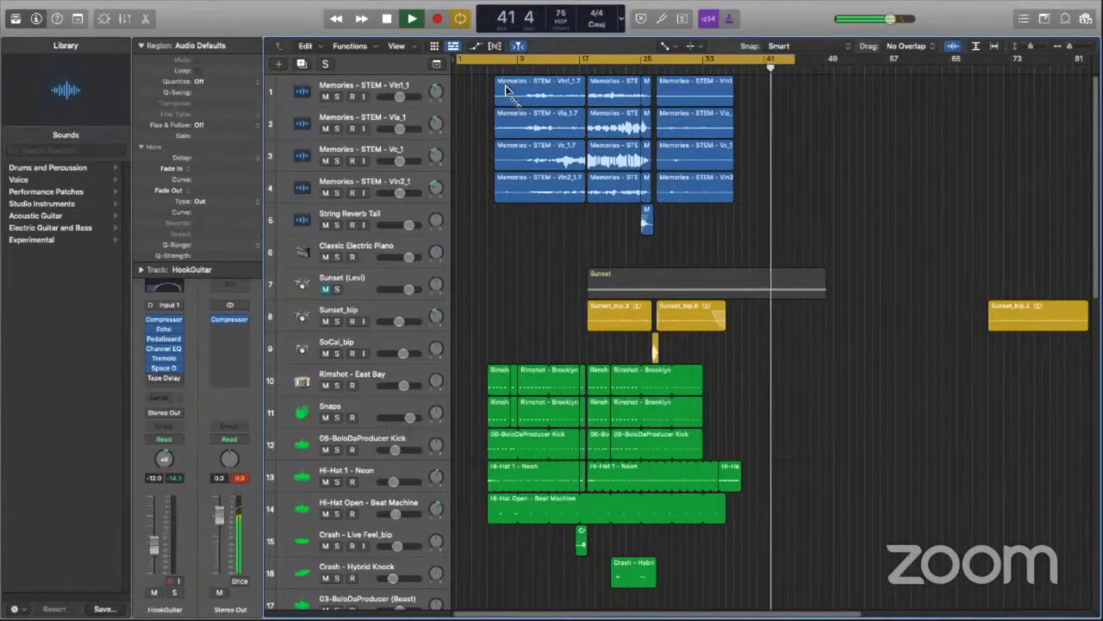
{"action": "left_click", "coordinate": [387, 19]}
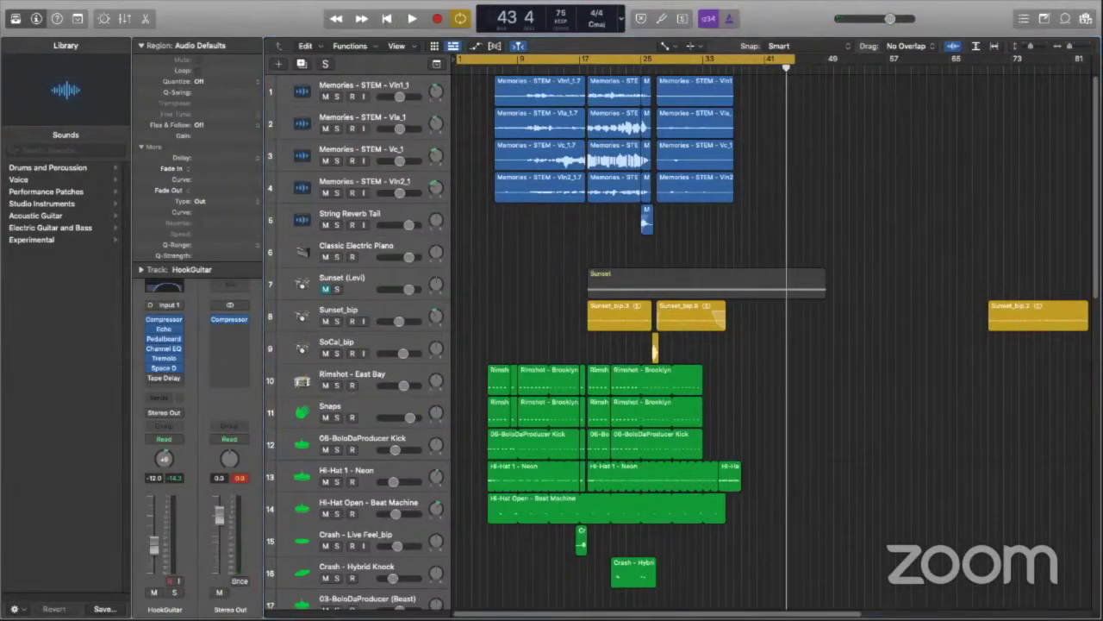
{"action": "left_click", "coordinate": [387, 19]}
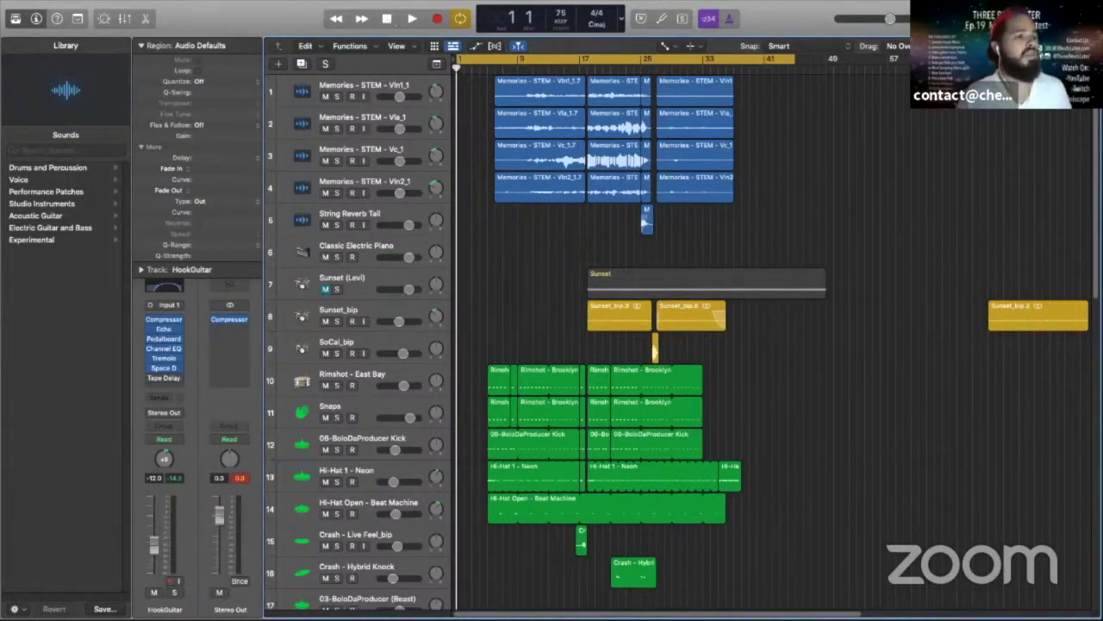
Step: Look over the project's tracks, from the string stems through the drums and flutes to the bass
{"action": "mouse_move", "coordinate": [303, 11]}
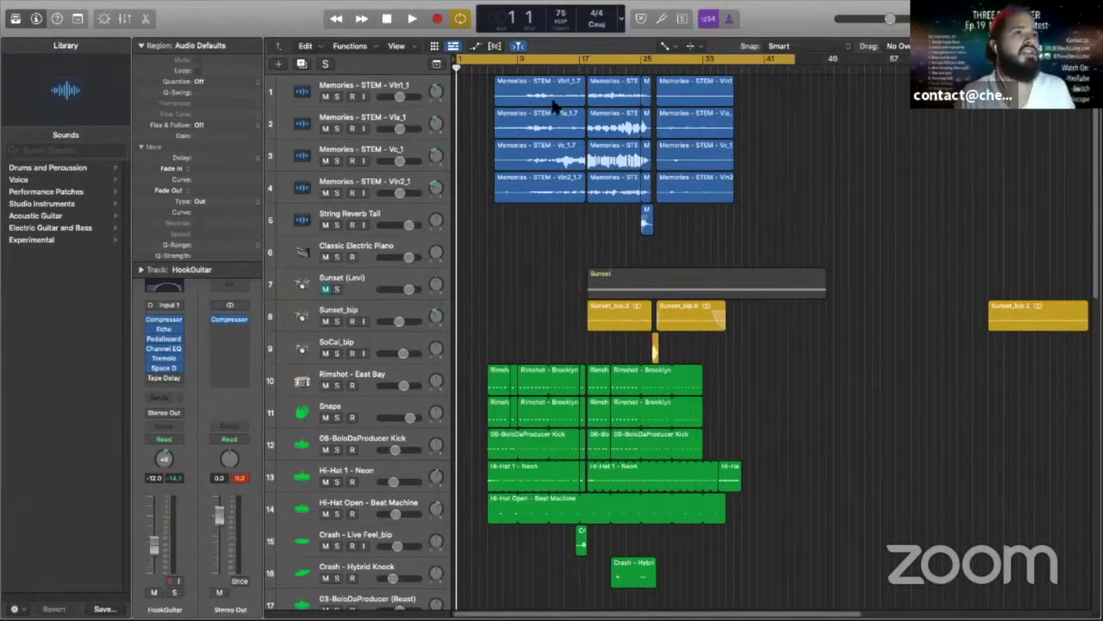
{"action": "scroll", "coordinate": [537, 302], "scroll_direction": "down", "scroll_amount": 4}
{"action": "scroll", "coordinate": [543, 316], "scroll_direction": "up", "scroll_amount": 4}
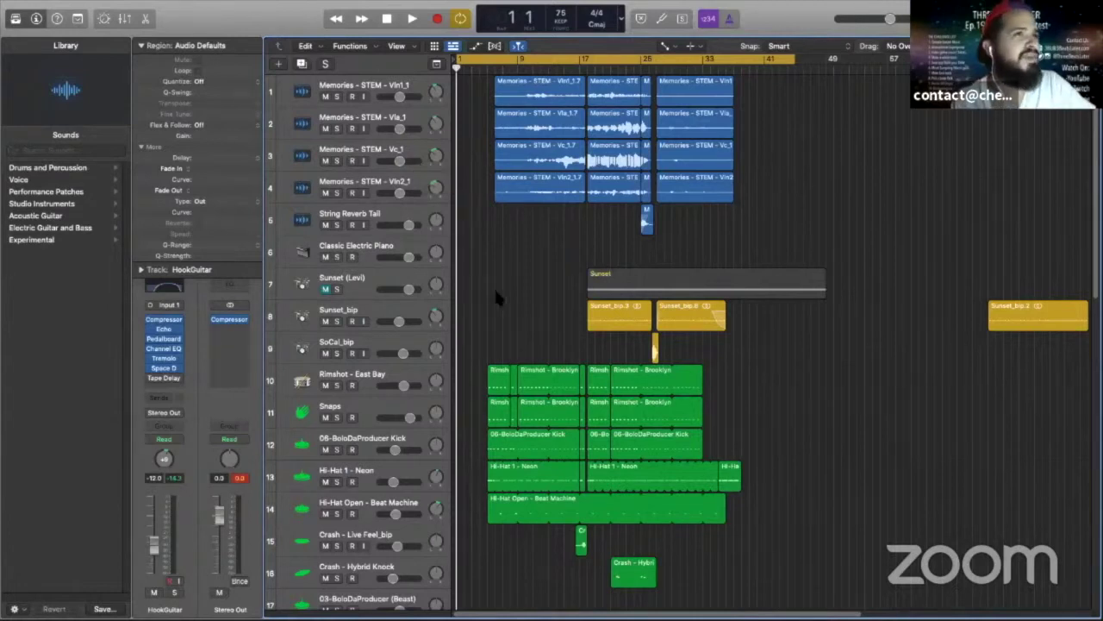
{"action": "scroll", "coordinate": [544, 345], "scroll_direction": "down", "scroll_amount": 8}
{"action": "scroll", "coordinate": [546, 379], "scroll_direction": "up", "scroll_amount": 8}
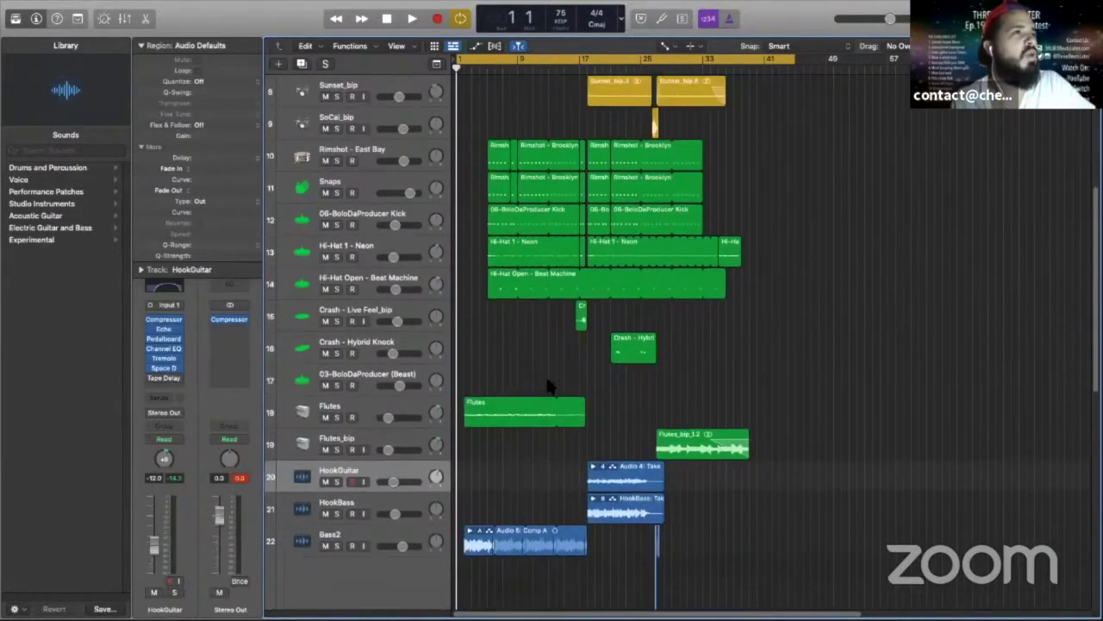
{"action": "scroll", "coordinate": [547, 371], "scroll_direction": "down", "scroll_amount": 2}
{"action": "scroll", "coordinate": [540, 367], "scroll_direction": "up", "scroll_amount": 2}
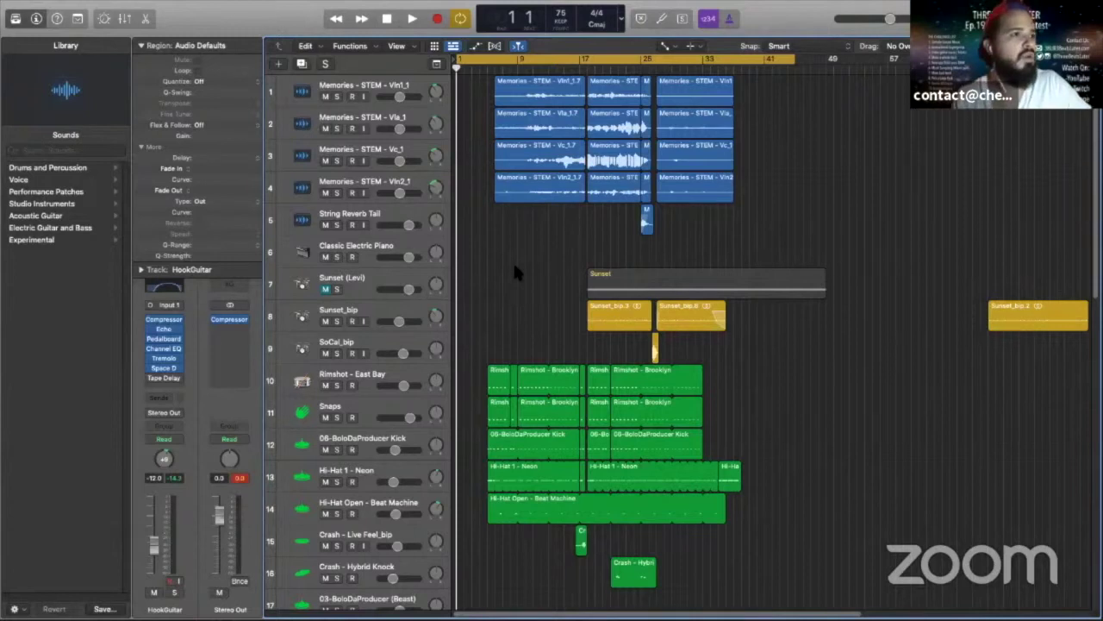
Step: Solo the Guitar1 track, listen to its opening bars, and stop playback
{"action": "scroll", "coordinate": [377, 413], "scroll_direction": "down", "scroll_amount": 10}
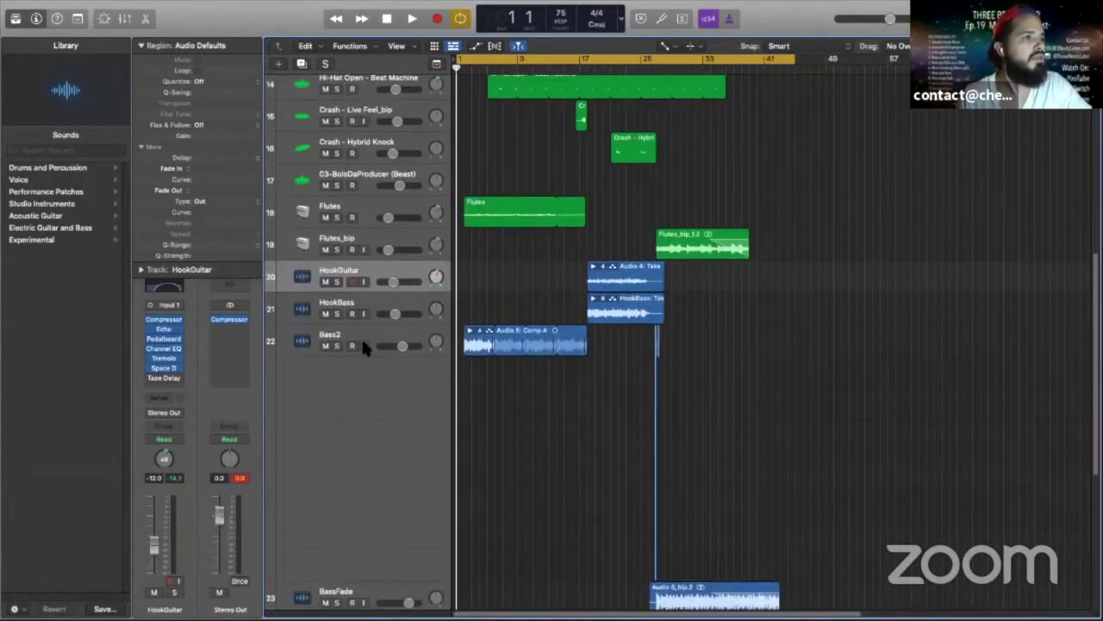
{"action": "scroll", "coordinate": [370, 362], "scroll_direction": "down", "scroll_amount": 7}
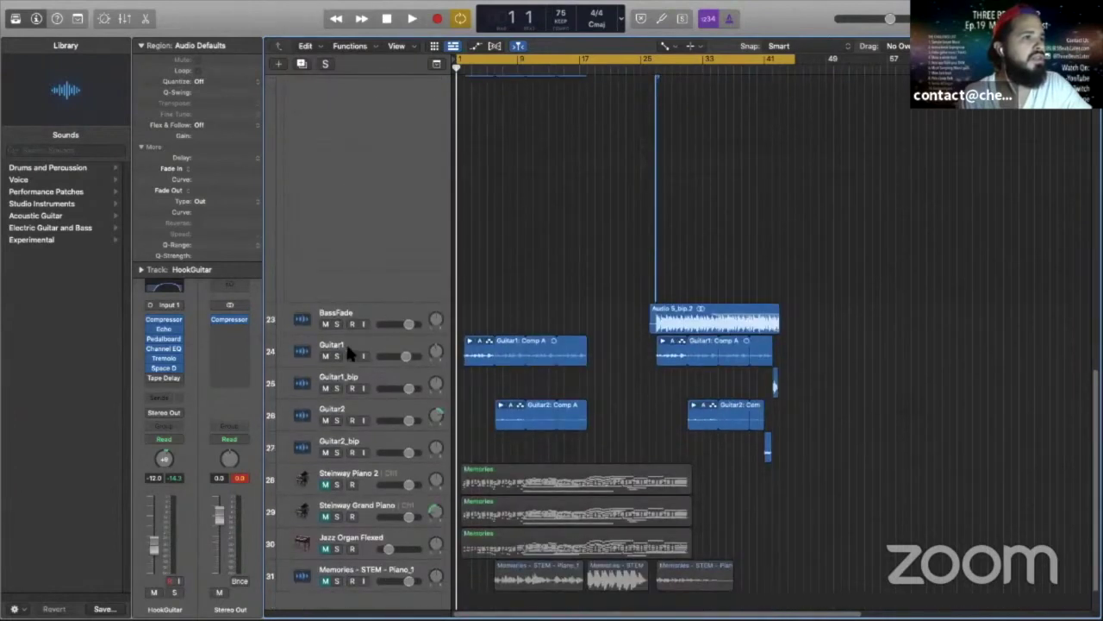
{"action": "left_click", "coordinate": [337, 356]}
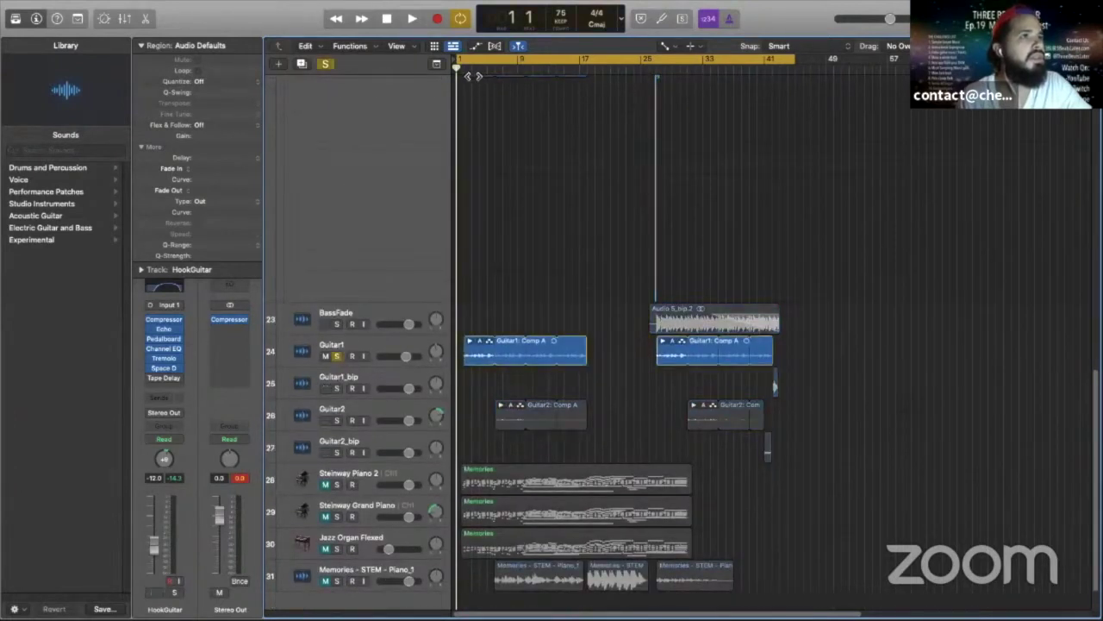
{"action": "key", "text": "space"}
{"action": "key", "text": "space"}
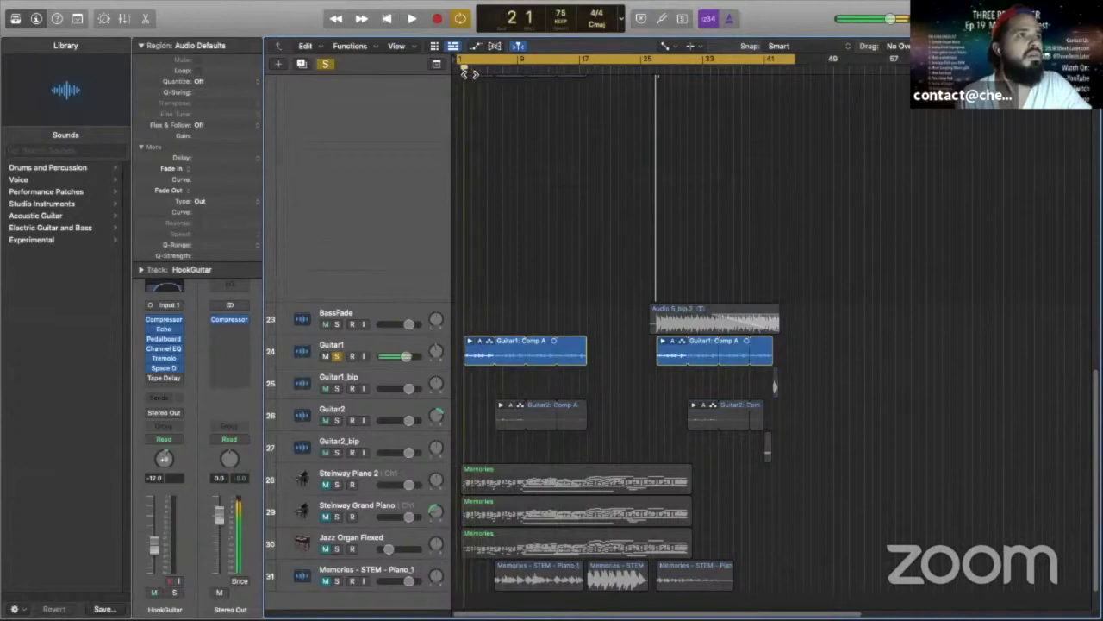
{"action": "left_click", "coordinate": [412, 18]}
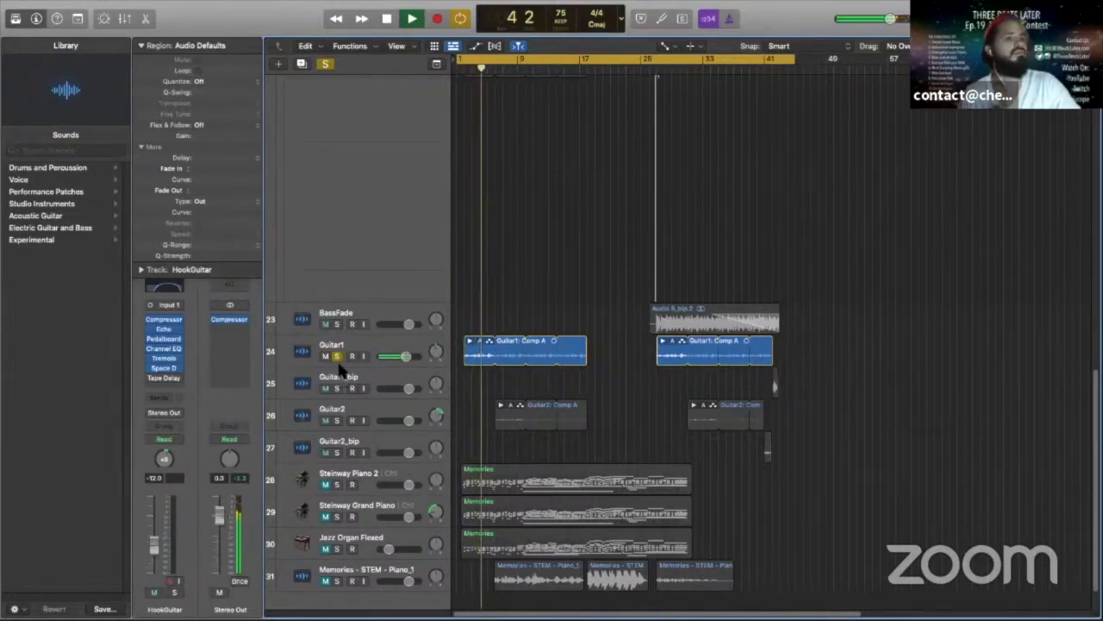
{"action": "left_click", "coordinate": [385, 20]}
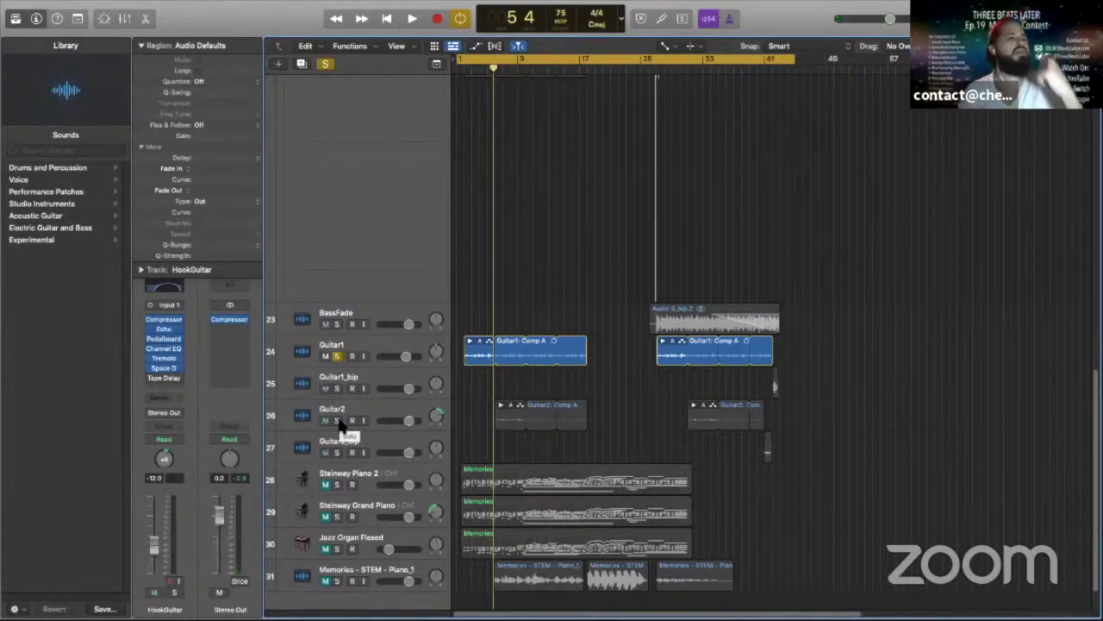
Step: Switch the solo from Guitar1 to Guitar2, listen to its first part, and stop playback
{"action": "left_click", "coordinate": [337, 421]}
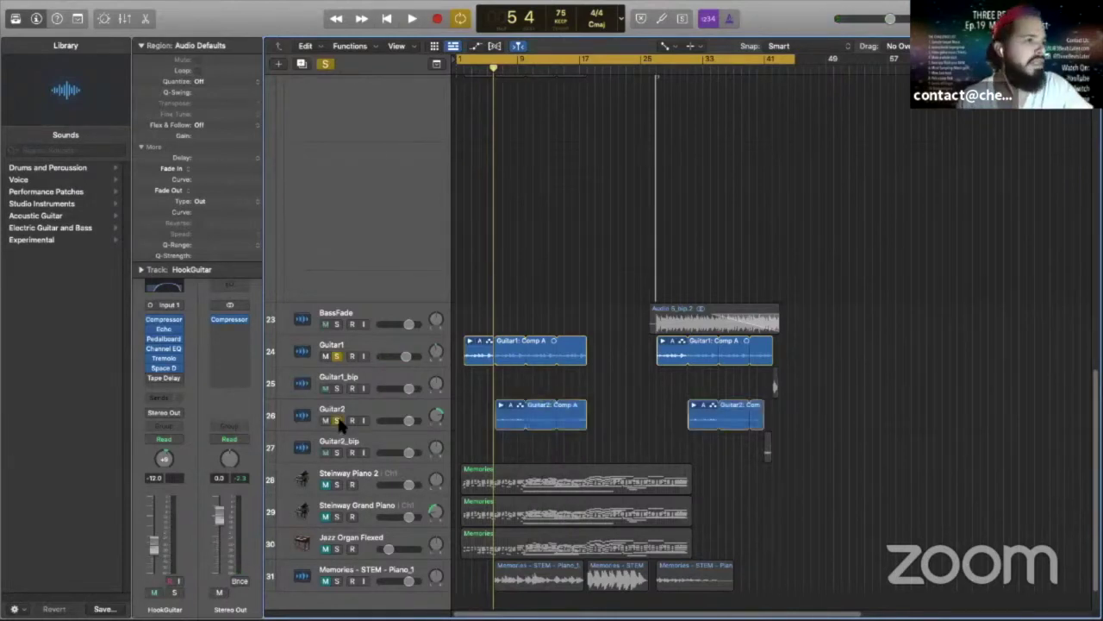
{"action": "left_click", "coordinate": [337, 355]}
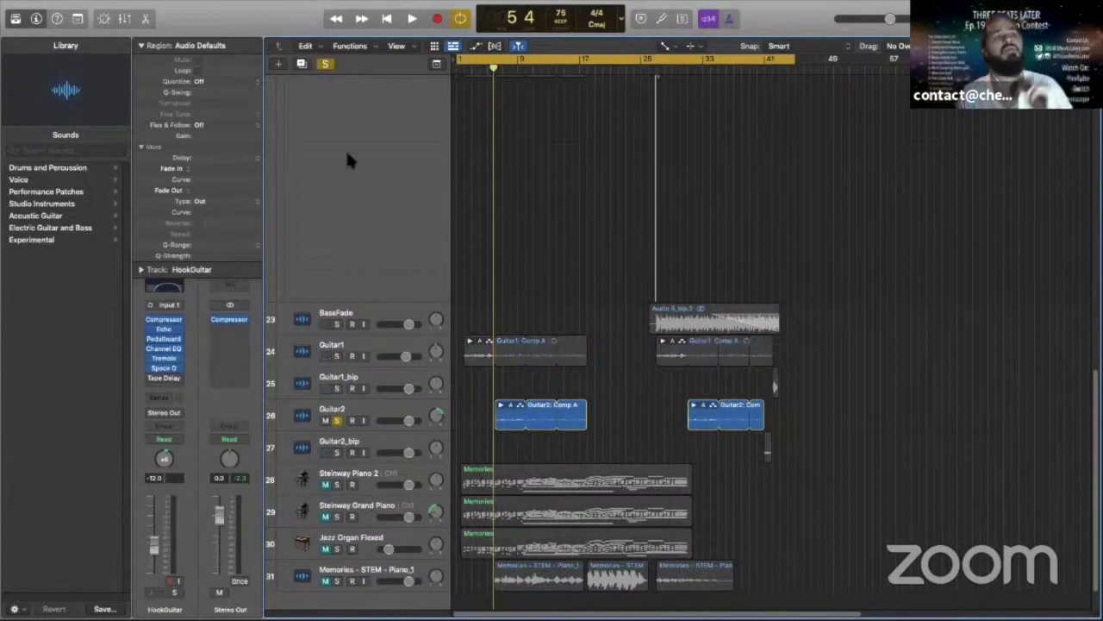
{"action": "key", "text": "Return"}
{"action": "left_click", "coordinate": [412, 18]}
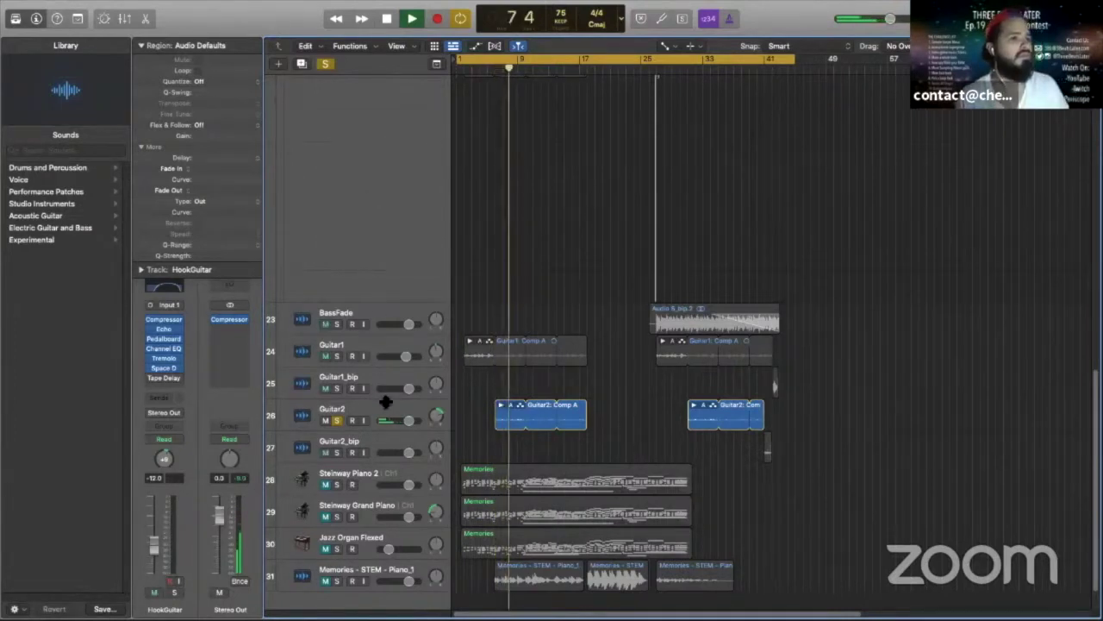
{"action": "scroll", "coordinate": [388, 272], "scroll_direction": "up", "scroll_amount": 5}
{"action": "scroll", "coordinate": [400, 290], "scroll_direction": "down", "scroll_amount": 4}
{"action": "scroll", "coordinate": [401, 299], "scroll_direction": "down", "scroll_amount": 1}
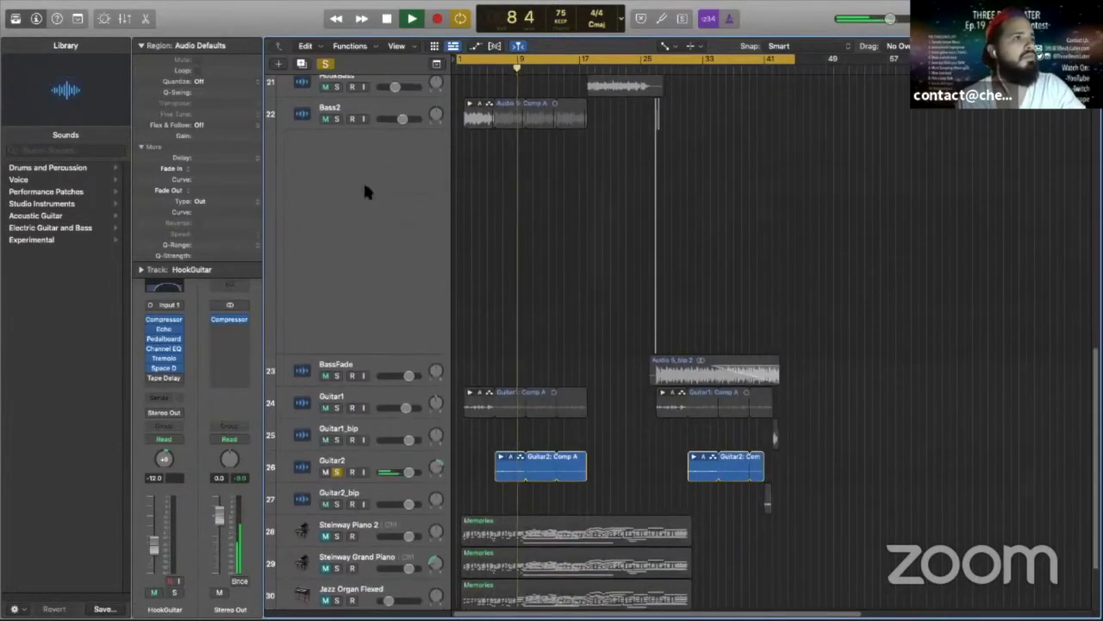
{"action": "left_click", "coordinate": [387, 20]}
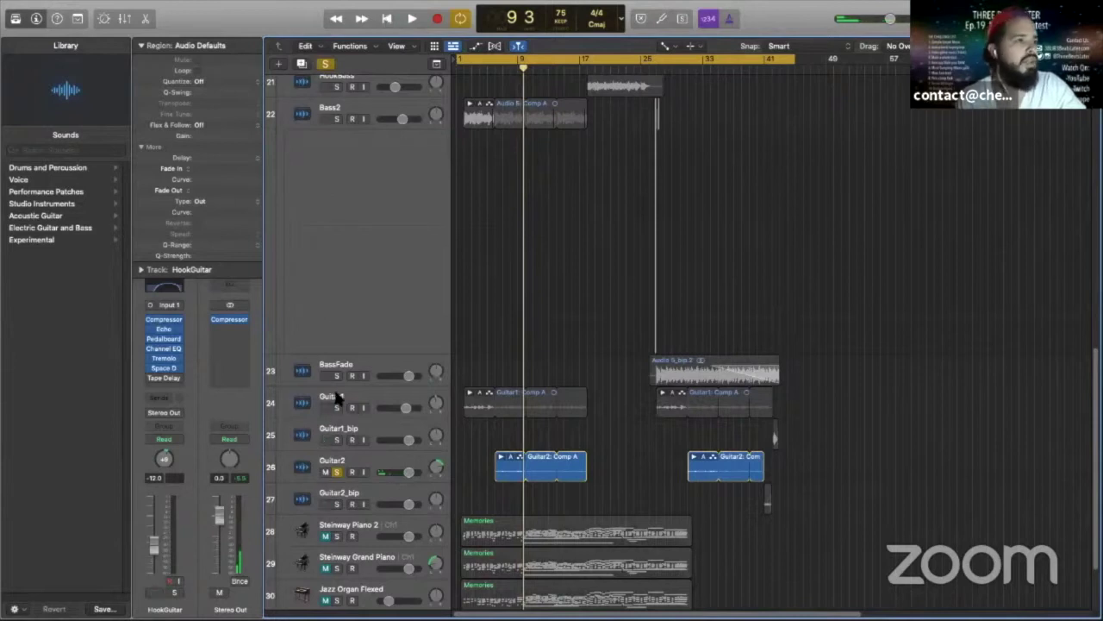
Step: Clear the solo on Guitar2 and place the playhead at bar 2
{"action": "scroll", "coordinate": [511, 315], "scroll_direction": "up", "scroll_amount": 10}
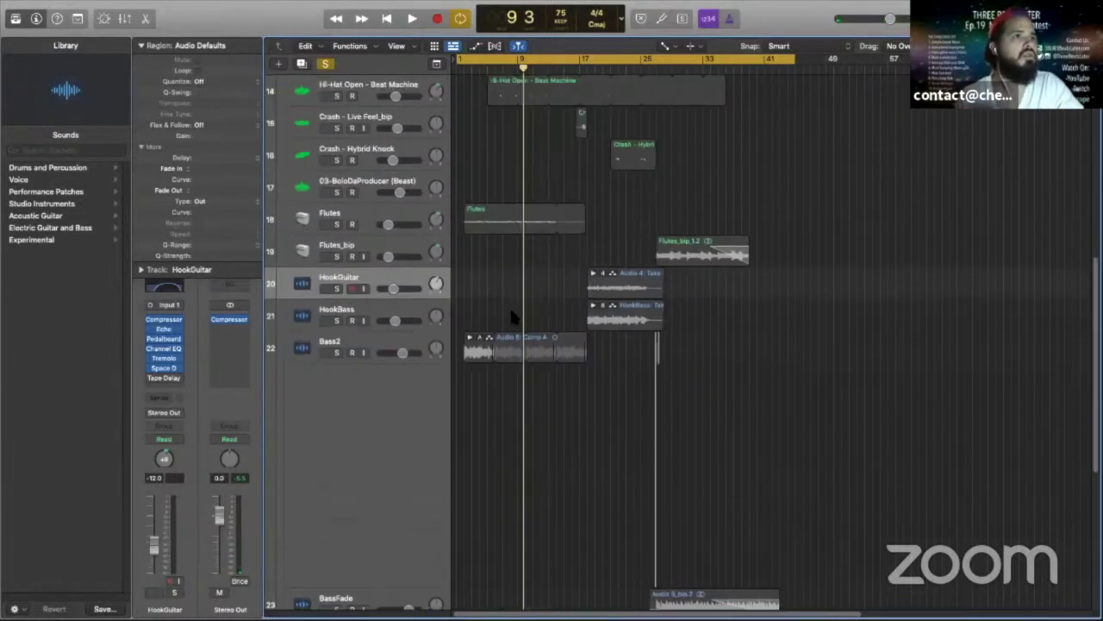
{"action": "scroll", "coordinate": [517, 317], "scroll_direction": "up", "scroll_amount": 5}
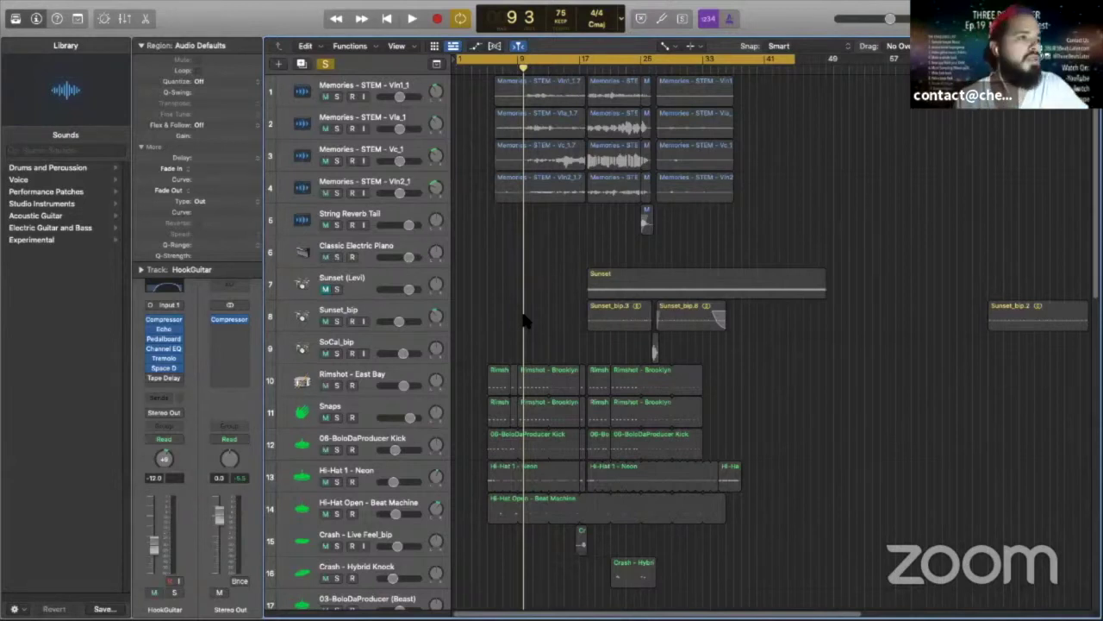
{"action": "scroll", "coordinate": [368, 417], "scroll_direction": "down", "scroll_amount": 10}
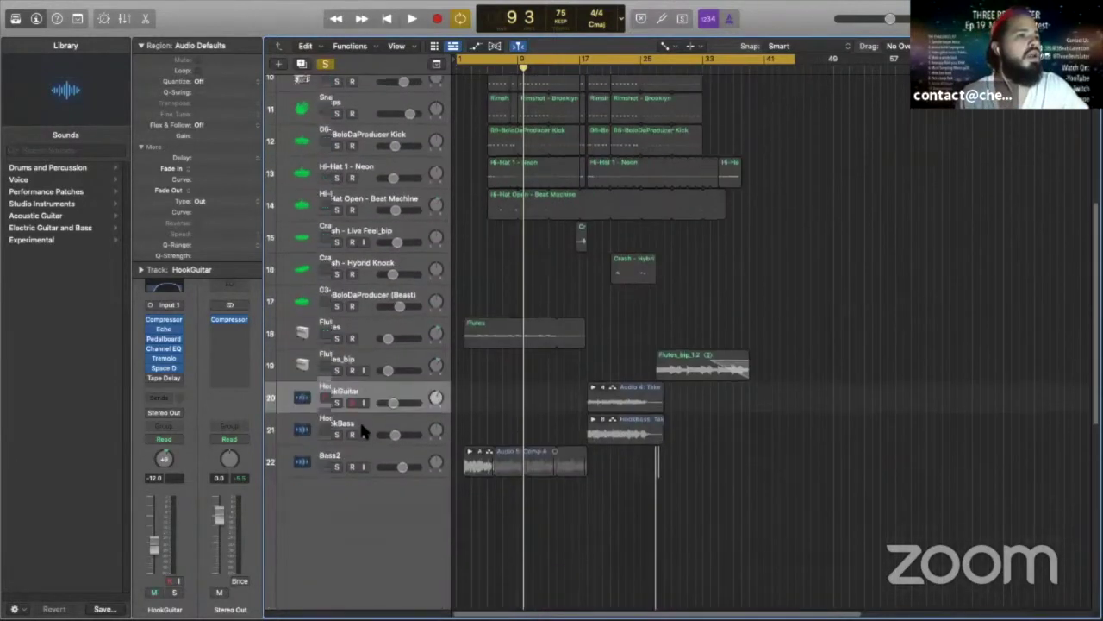
{"action": "scroll", "coordinate": [359, 419], "scroll_direction": "up", "scroll_amount": 6}
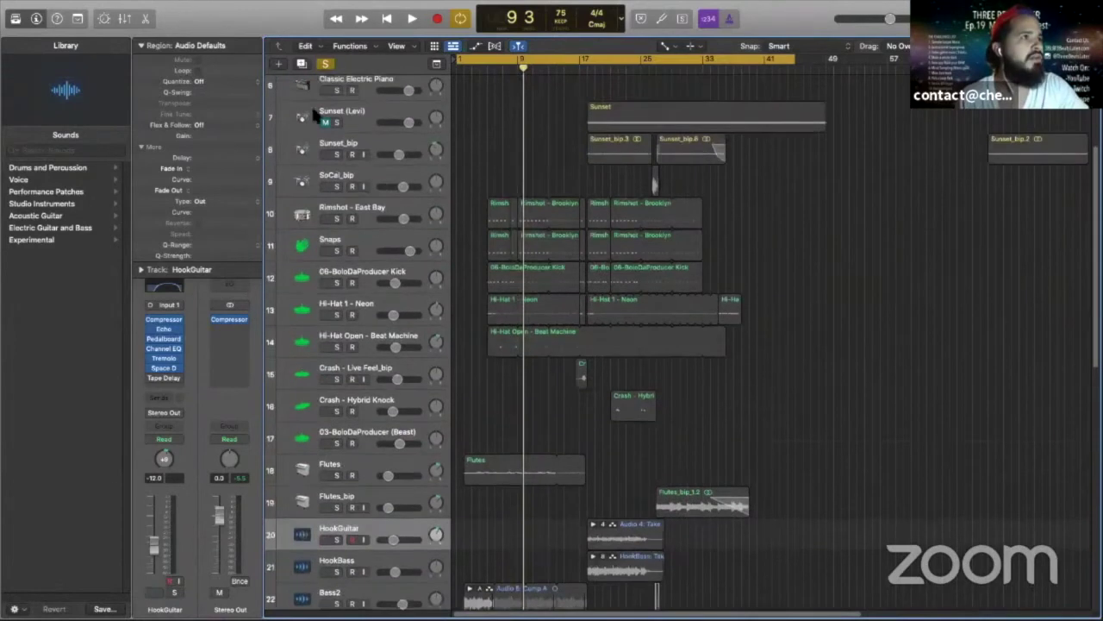
{"action": "scroll", "coordinate": [340, 426], "scroll_direction": "up", "scroll_amount": 4}
{"action": "scroll", "coordinate": [343, 427], "scroll_direction": "down", "scroll_amount": 8}
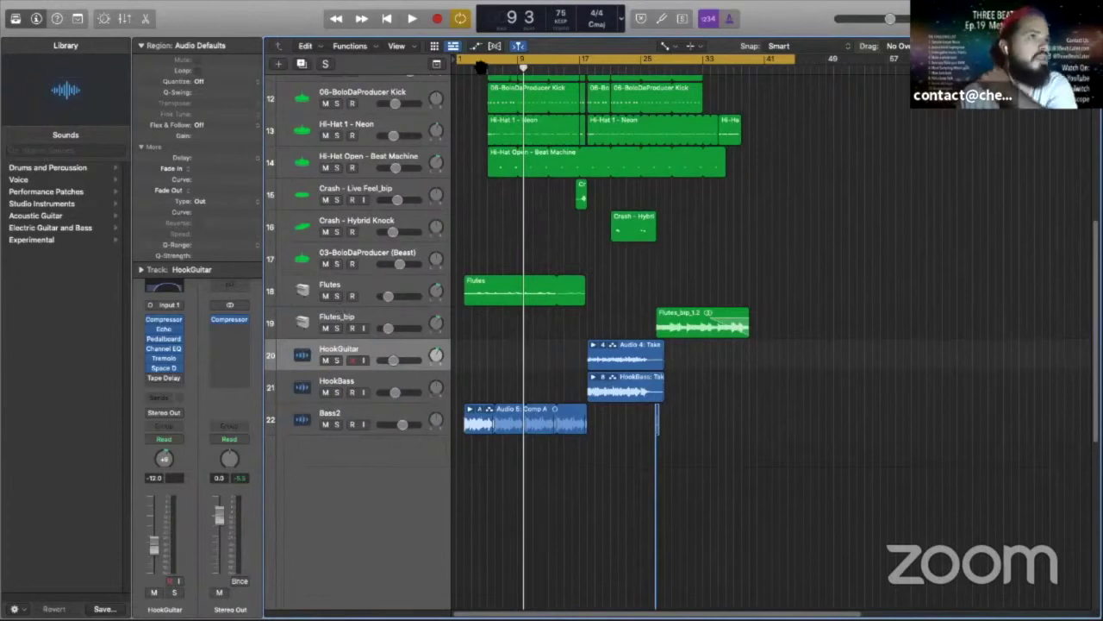
{"action": "key", "text": "Return"}
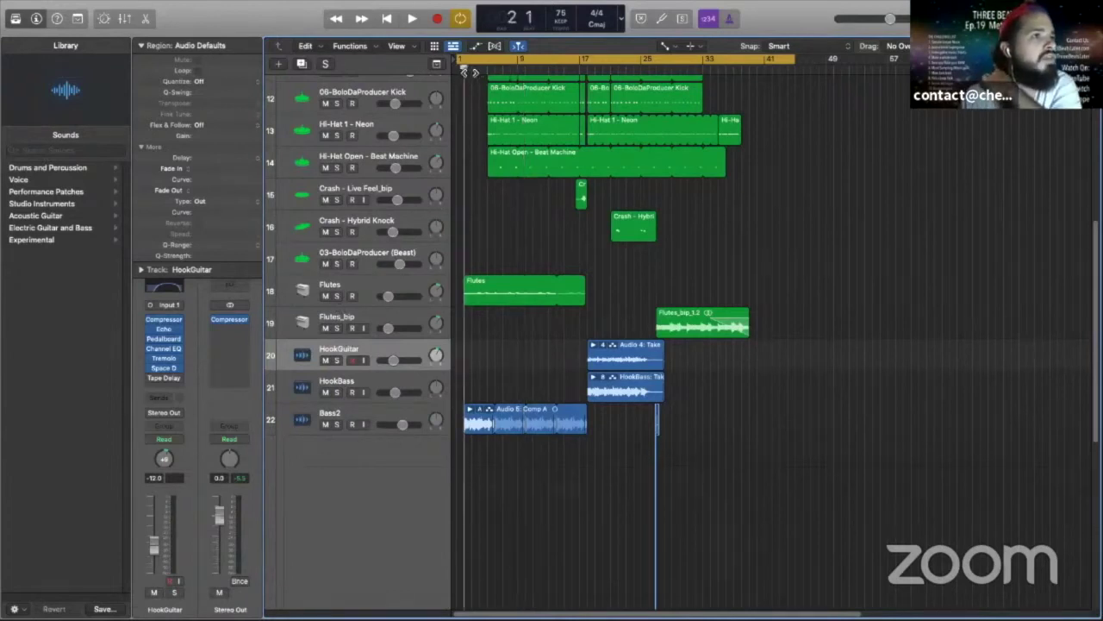
Step: Solo the Flutes track, listen to it from bar 2, and stop playback
{"action": "left_click", "coordinate": [336, 296]}
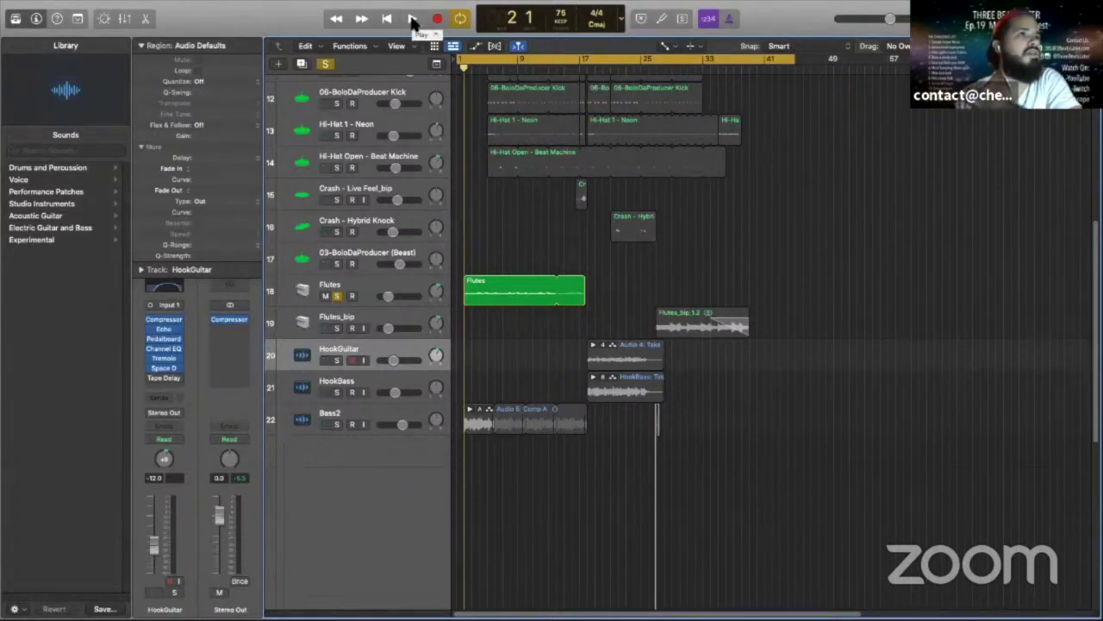
{"action": "left_click", "coordinate": [413, 19]}
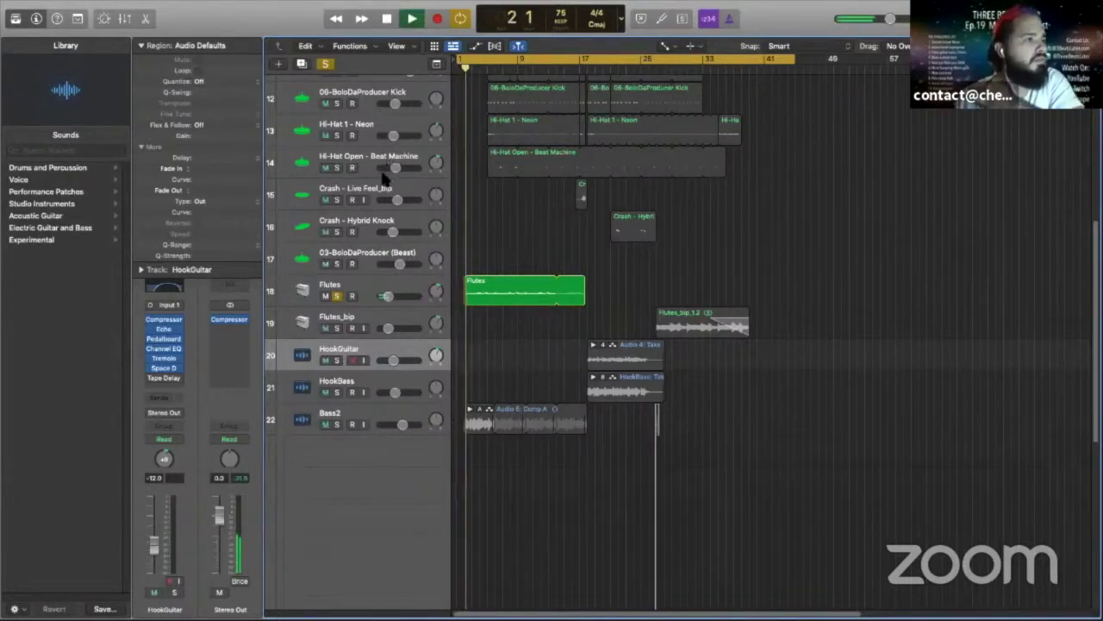
{"action": "scroll", "coordinate": [390, 248], "scroll_direction": "up", "scroll_amount": 5}
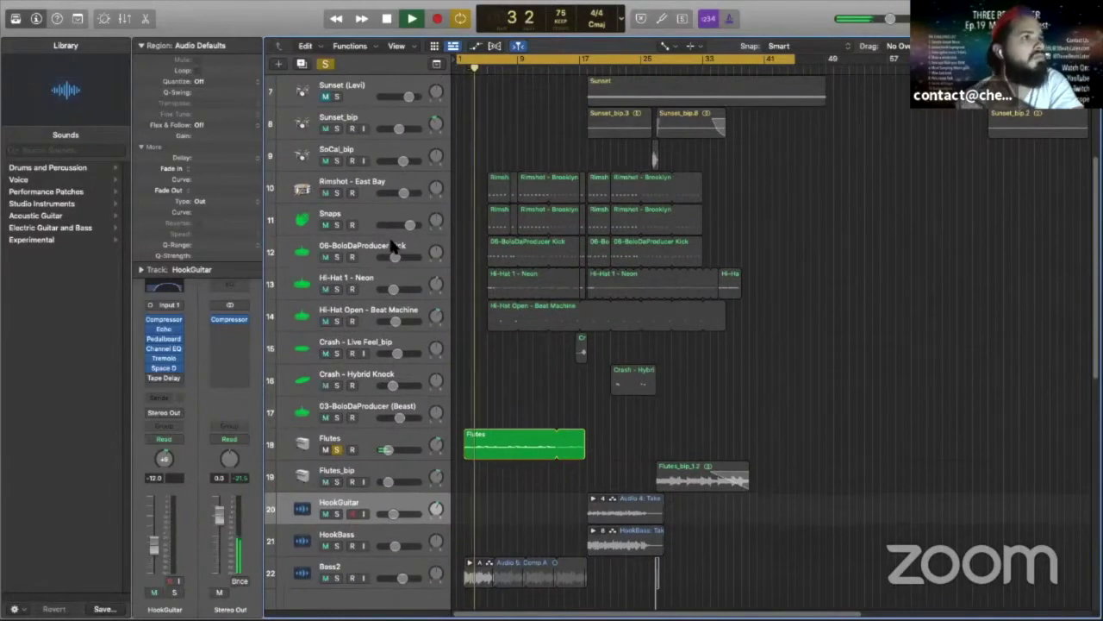
{"action": "scroll", "coordinate": [390, 247], "scroll_direction": "down", "scroll_amount": 4}
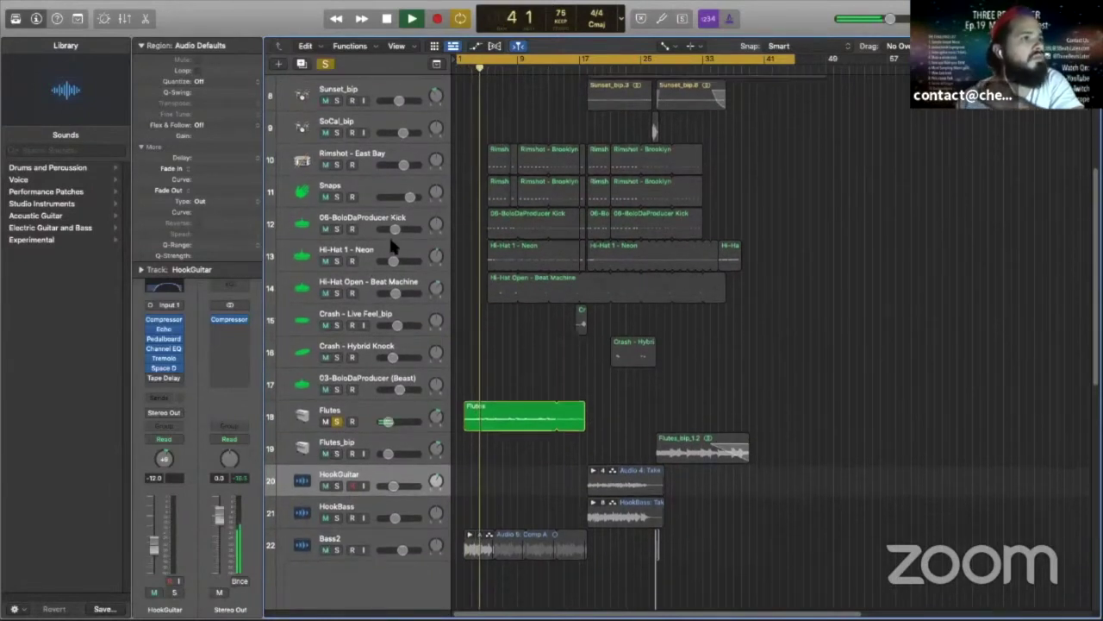
{"action": "scroll", "coordinate": [390, 247], "scroll_direction": "up", "scroll_amount": 8}
{"action": "scroll", "coordinate": [389, 248], "scroll_direction": "down", "scroll_amount": 8}
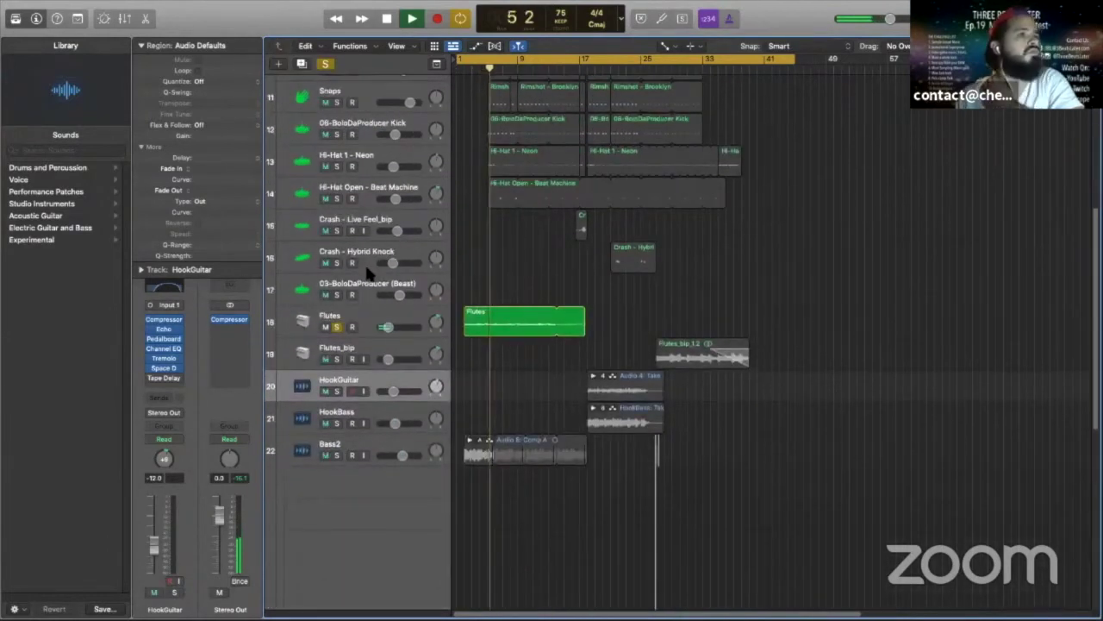
{"action": "scroll", "coordinate": [349, 95], "scroll_direction": "up", "scroll_amount": 2}
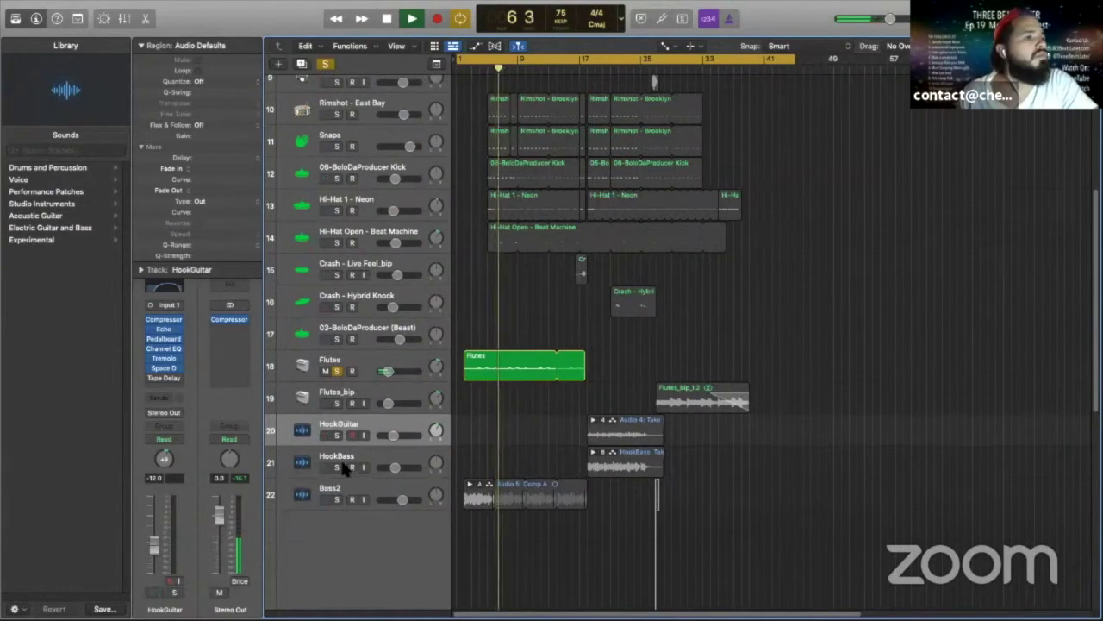
{"action": "left_click", "coordinate": [386, 18]}
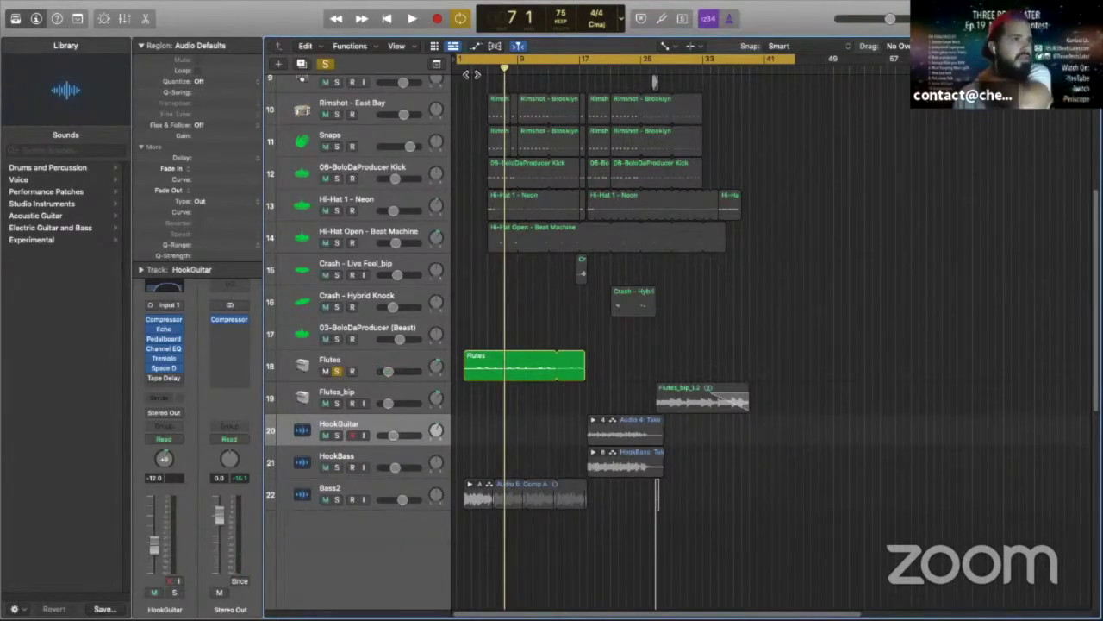
Step: Restart playback near bar 3 and solo Bass2 together with Flutes
{"action": "left_click", "coordinate": [473, 71]}
{"action": "key", "text": "space"}
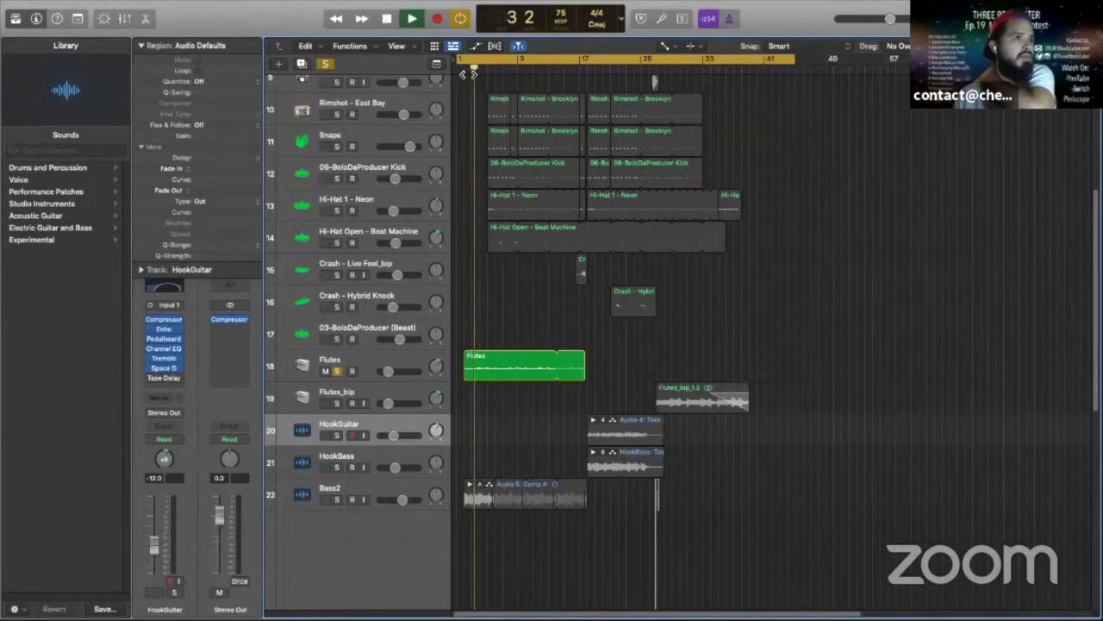
{"action": "left_click", "coordinate": [336, 500]}
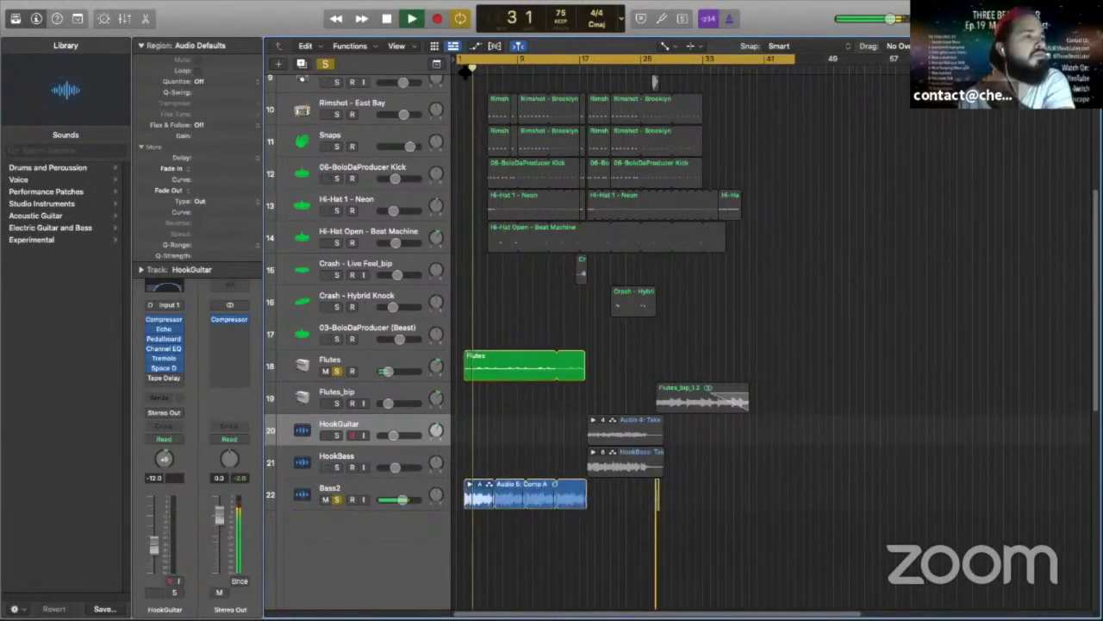
Step: Listen to Flutes and Bass2 soloed together while looking over the track list, and stop playback at bar 9
{"action": "scroll", "coordinate": [395, 289], "scroll_direction": "up", "scroll_amount": 5}
{"action": "scroll", "coordinate": [395, 289], "scroll_direction": "up", "scroll_amount": 3}
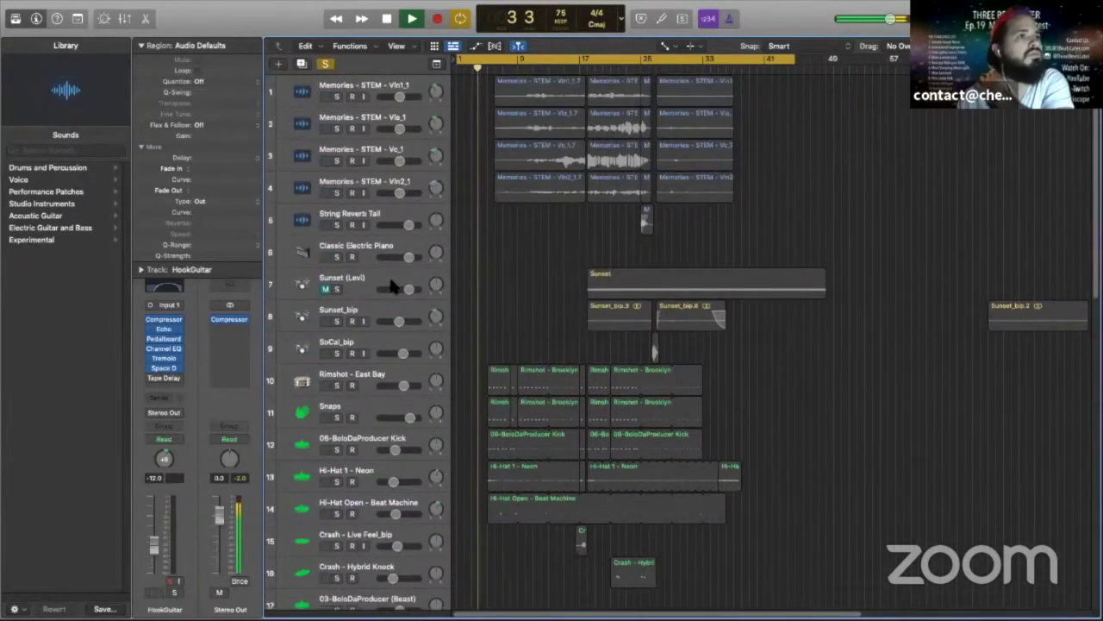
{"action": "scroll", "coordinate": [395, 289], "scroll_direction": "down", "scroll_amount": 8}
{"action": "scroll", "coordinate": [394, 287], "scroll_direction": "up", "scroll_amount": 8}
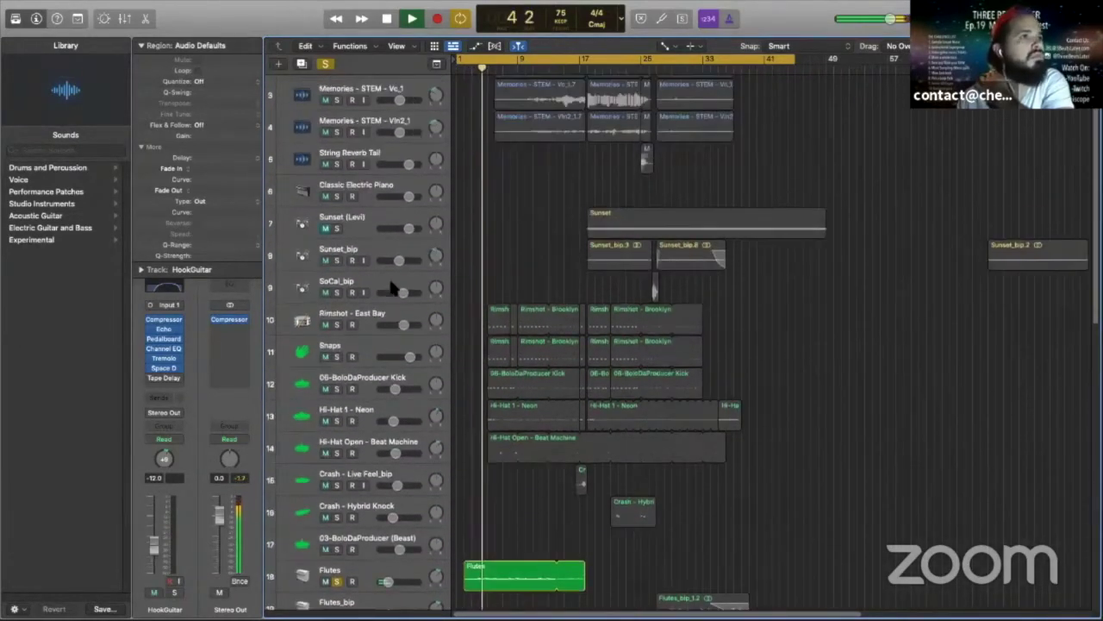
{"action": "scroll", "coordinate": [394, 284], "scroll_direction": "down", "scroll_amount": 10}
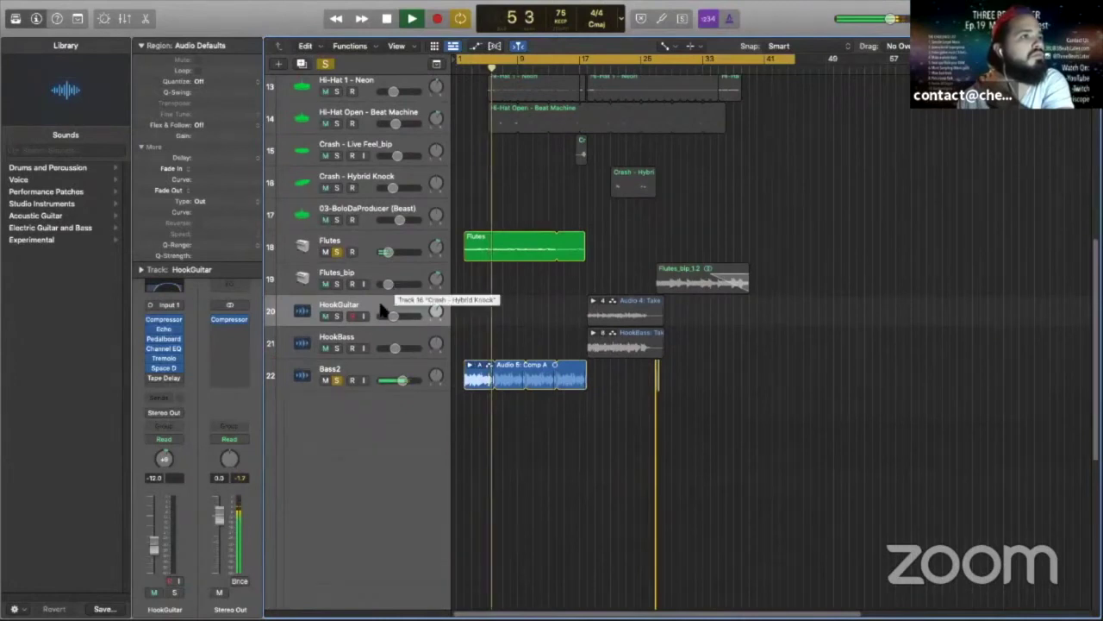
{"action": "scroll", "coordinate": [436, 272], "scroll_direction": "up", "scroll_amount": 12}
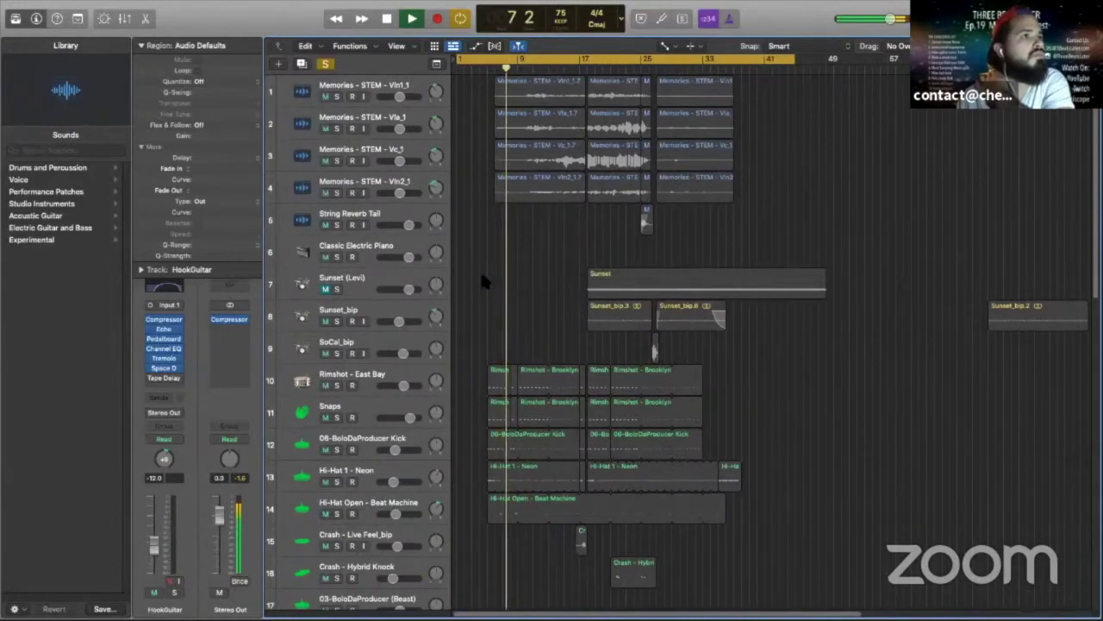
{"action": "scroll", "coordinate": [480, 269], "scroll_direction": "down", "scroll_amount": 6}
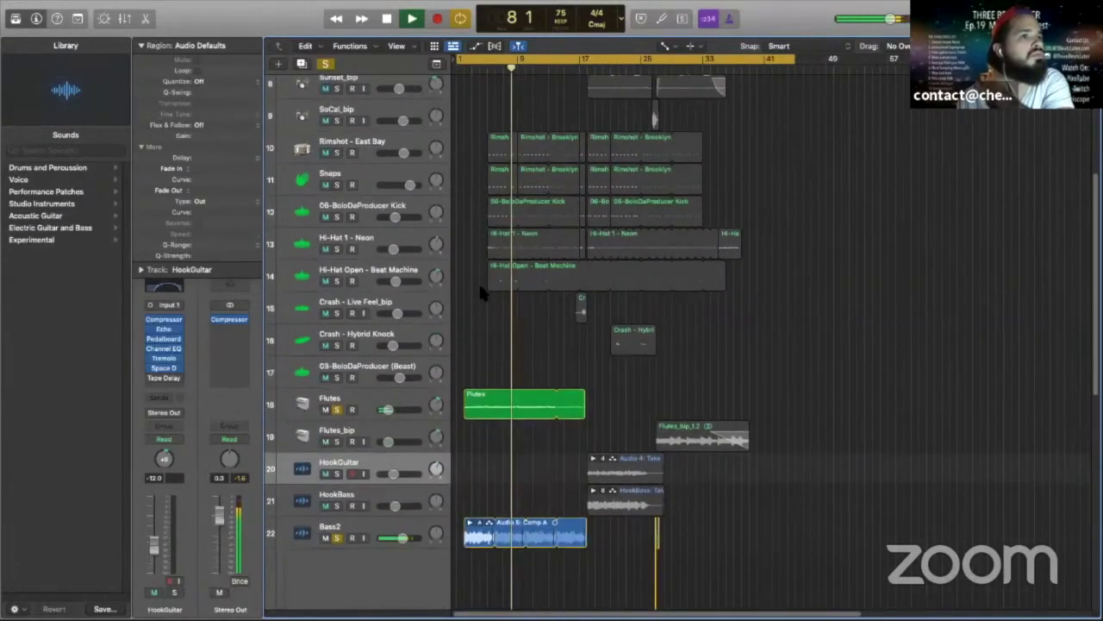
{"action": "scroll", "coordinate": [480, 284], "scroll_direction": "down", "scroll_amount": 3}
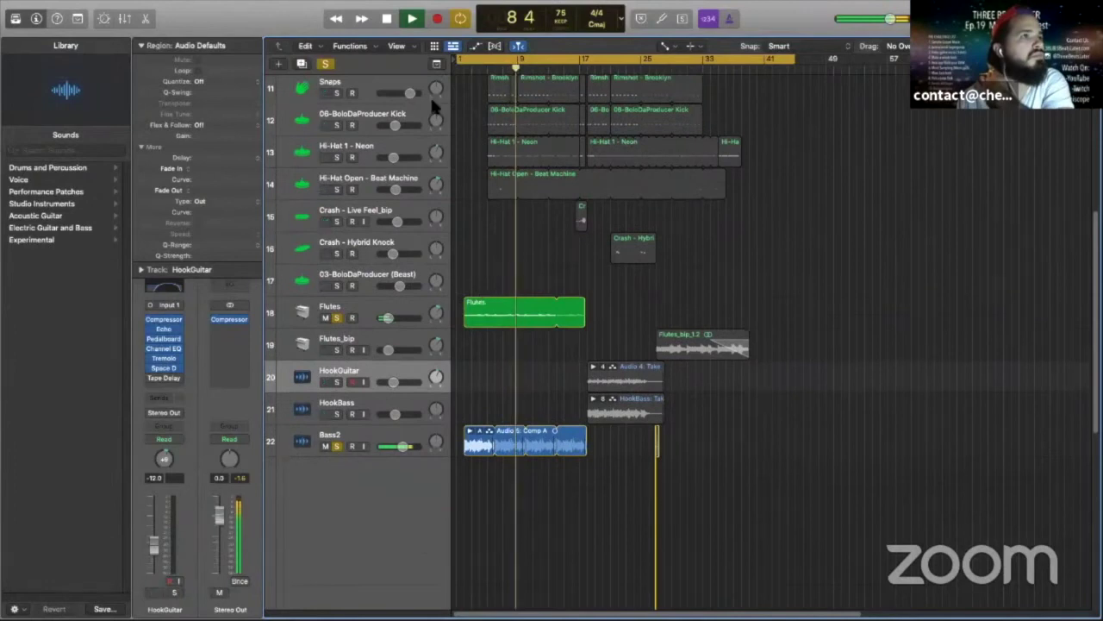
{"action": "left_click", "coordinate": [388, 19]}
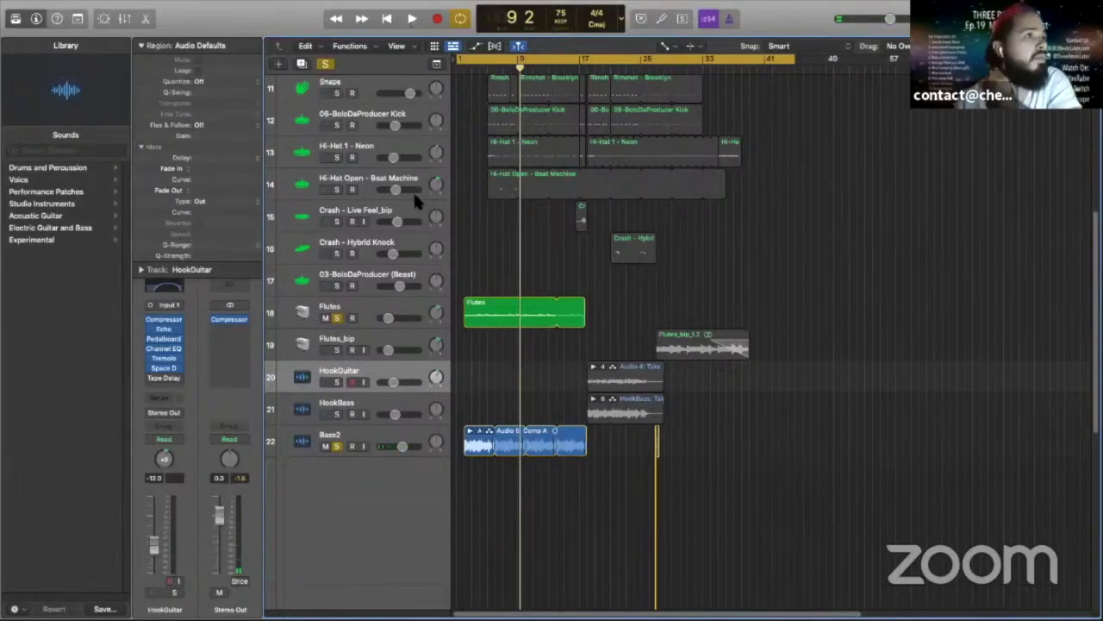
Step: Clear the solo on Flutes and Bass2 and look over the full arrangement's tracks
{"action": "left_click", "coordinate": [328, 65]}
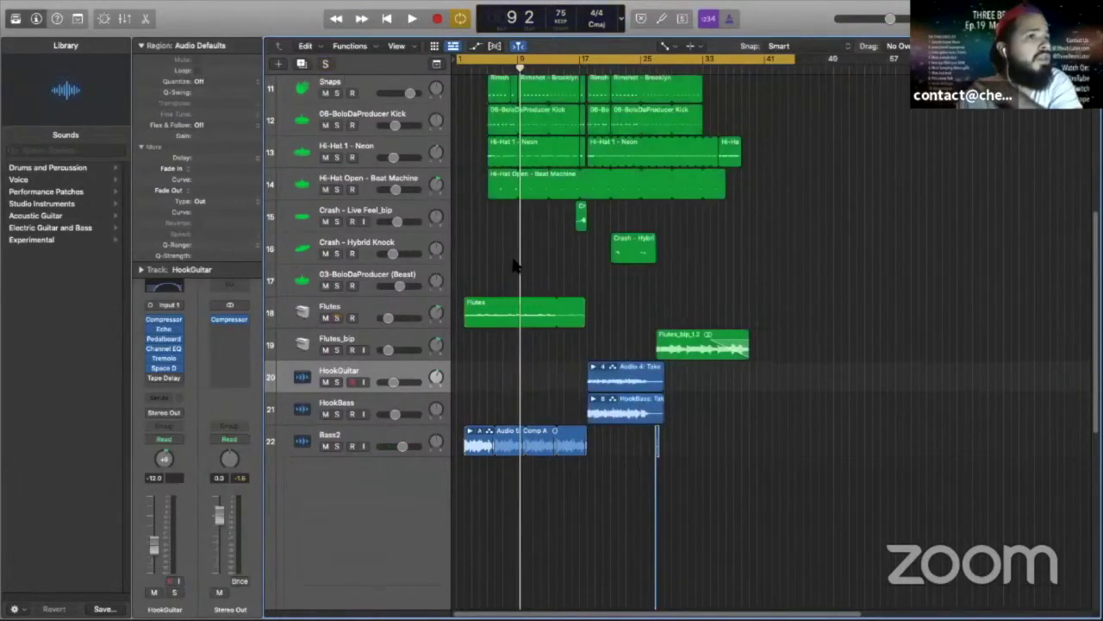
{"action": "scroll", "coordinate": [518, 317], "scroll_direction": "up", "scroll_amount": 5}
{"action": "scroll", "coordinate": [518, 317], "scroll_direction": "down", "scroll_amount": 5}
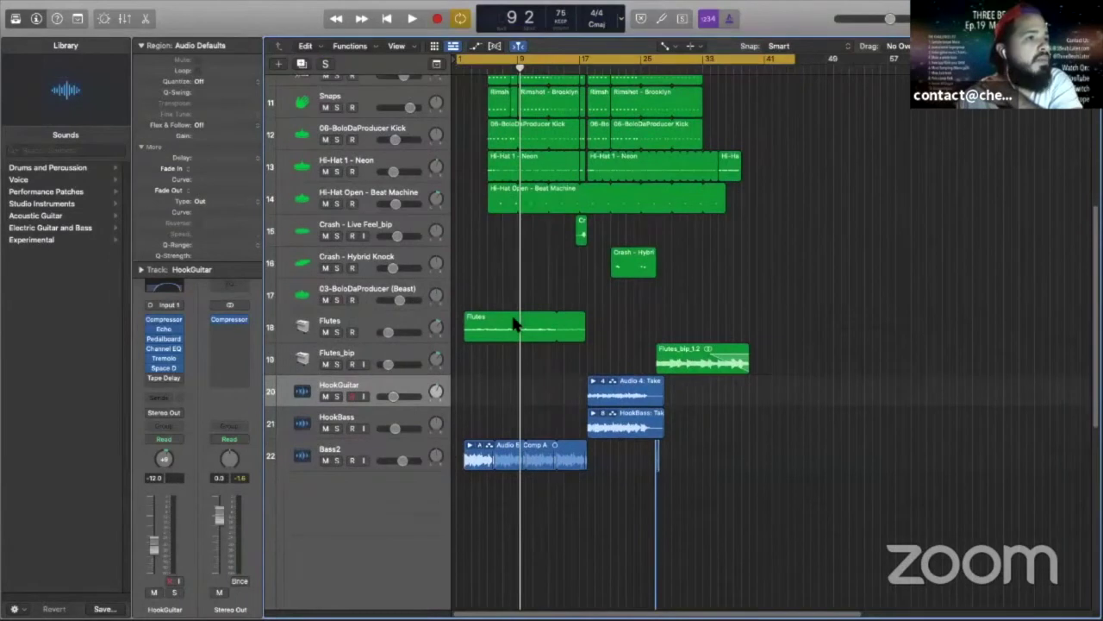
{"action": "scroll", "coordinate": [512, 330], "scroll_direction": "up", "scroll_amount": 8}
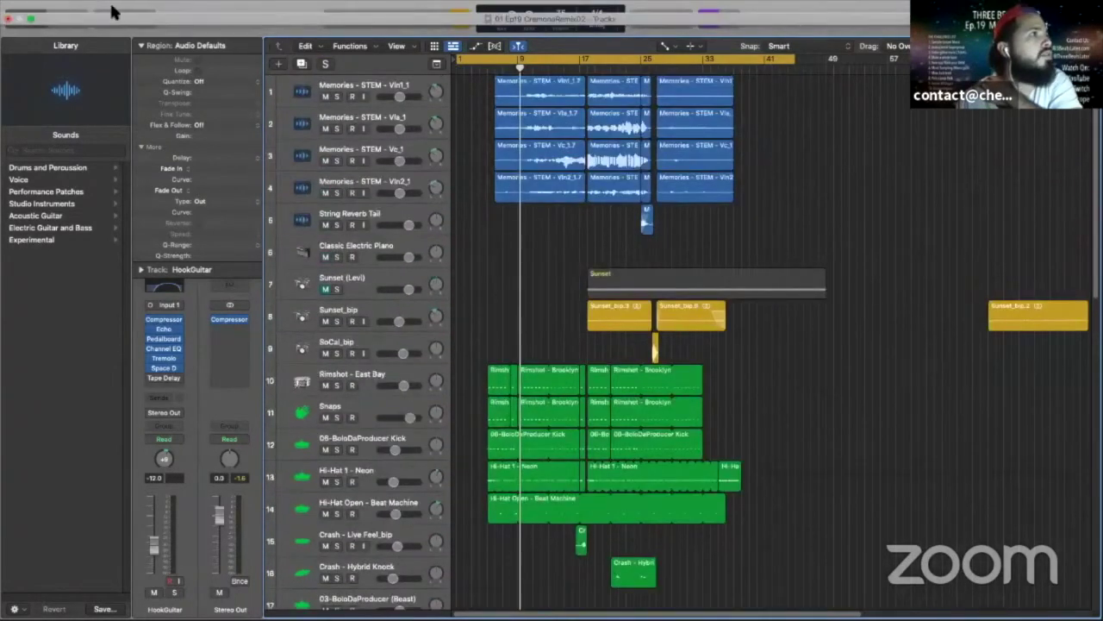
Step: Play the full arrangement briefly from bar 2 and stop playback
{"action": "left_click", "coordinate": [116, 5]}
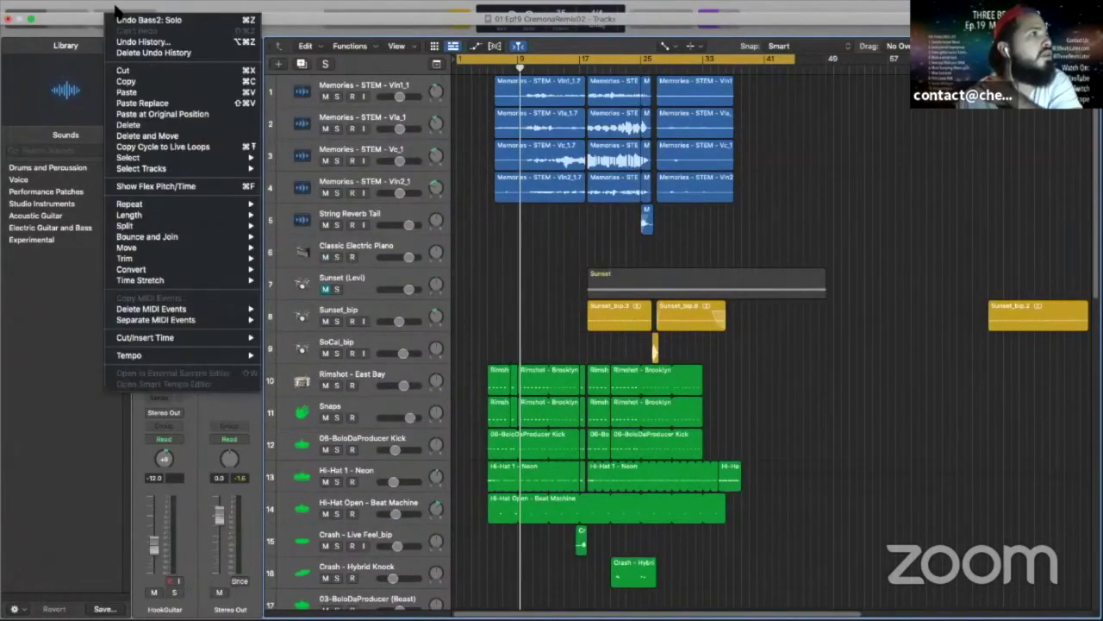
{"action": "left_click", "coordinate": [369, 31]}
{"action": "left_click", "coordinate": [390, 20]}
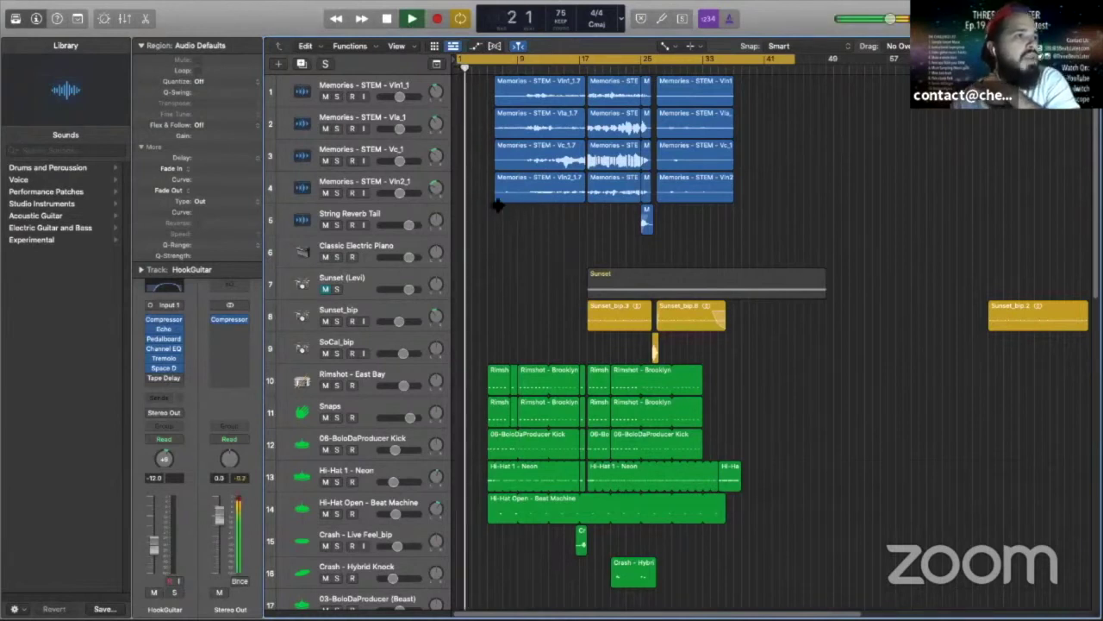
{"action": "left_click", "coordinate": [388, 19]}
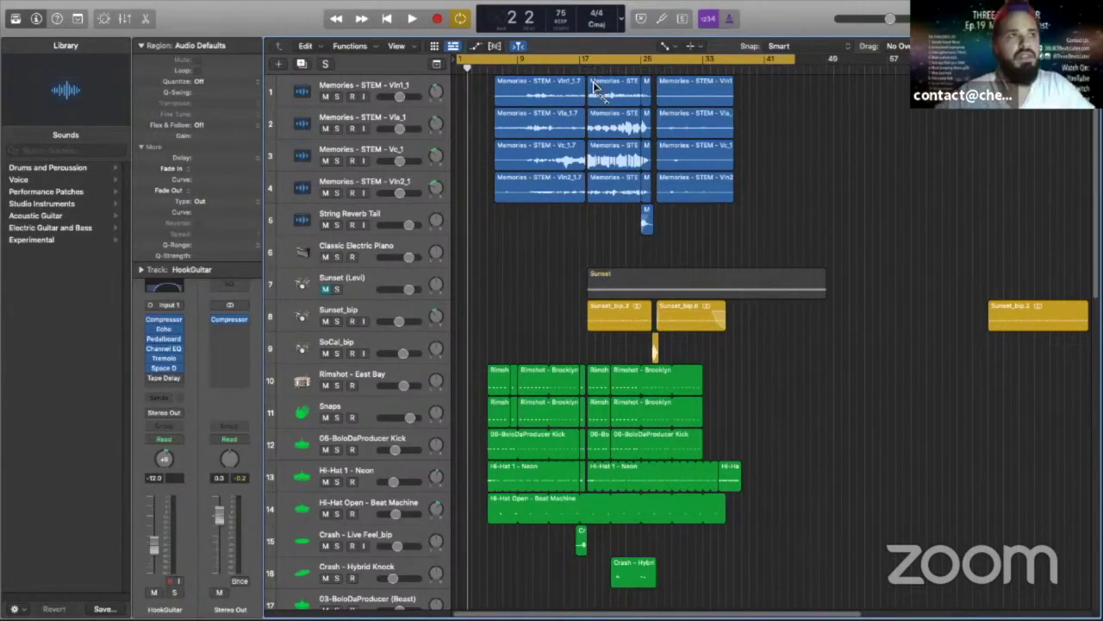
Step: Play the full mix from bar 17 through the Crash - Live Feel_bip transition and stop at bar 19
{"action": "key", "text": "super+Right"}
{"action": "key", "text": "super+Right"}
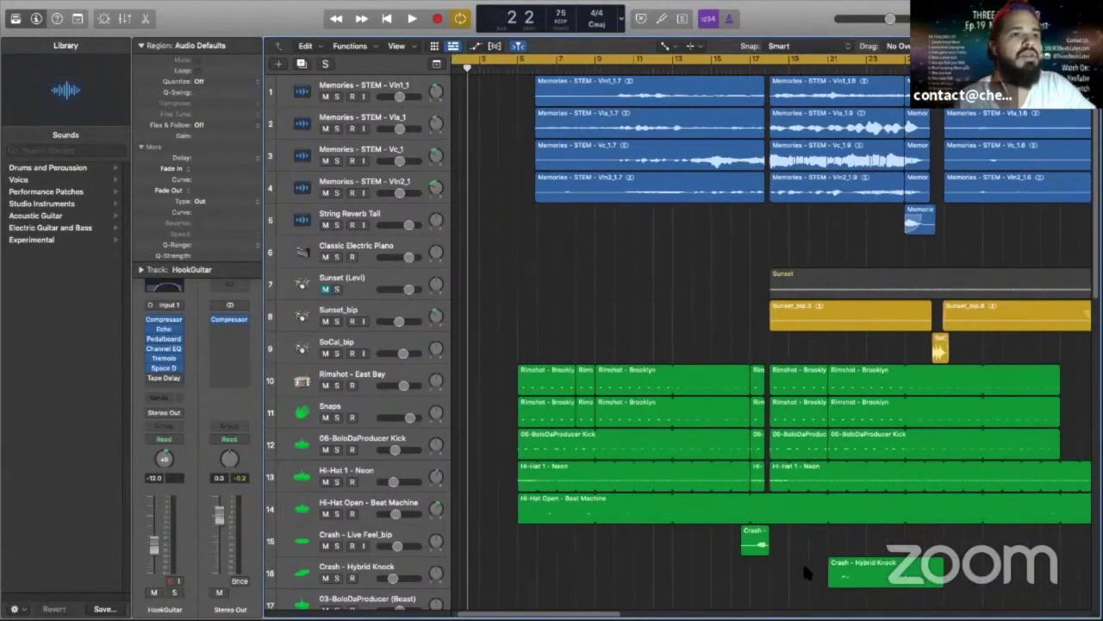
{"action": "left_click", "coordinate": [336, 547]}
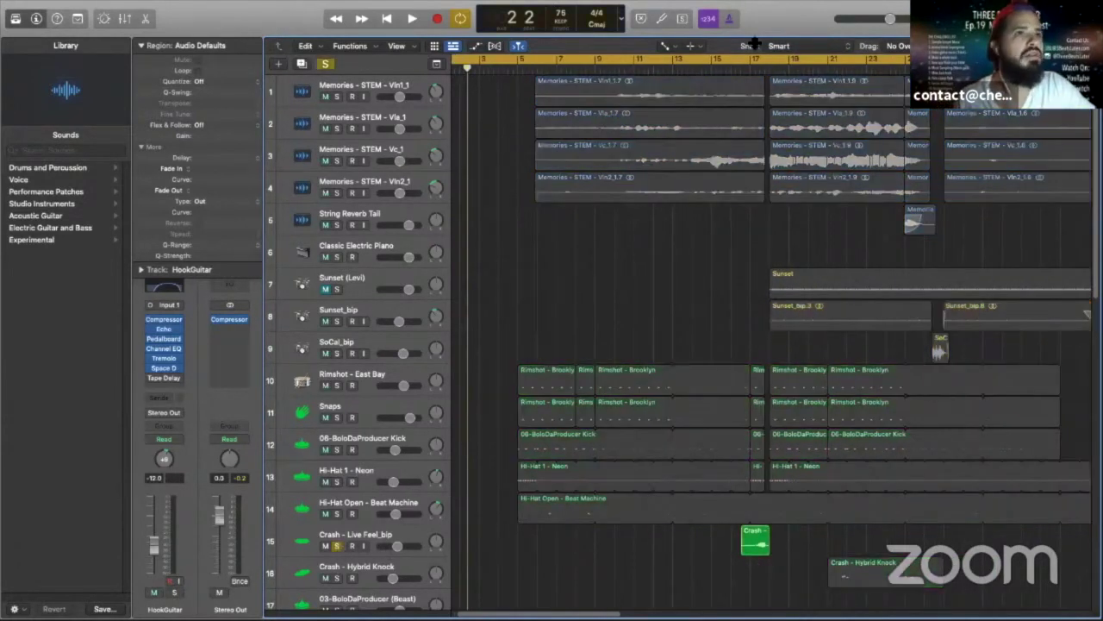
{"action": "left_click", "coordinate": [336, 546]}
{"action": "left_click", "coordinate": [755, 70]}
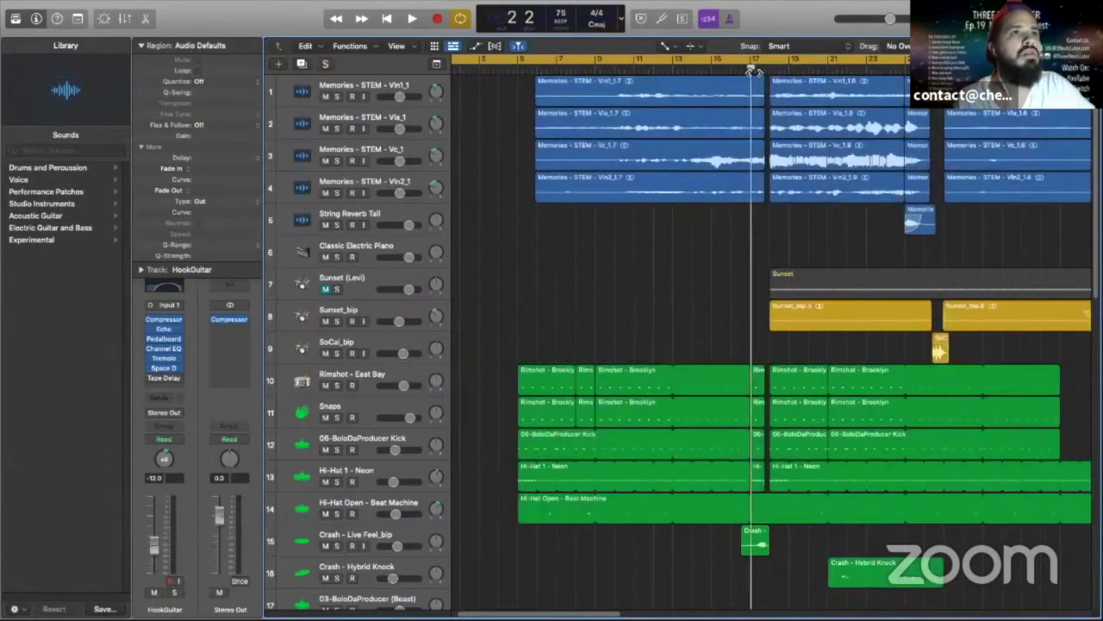
{"action": "left_click", "coordinate": [412, 18]}
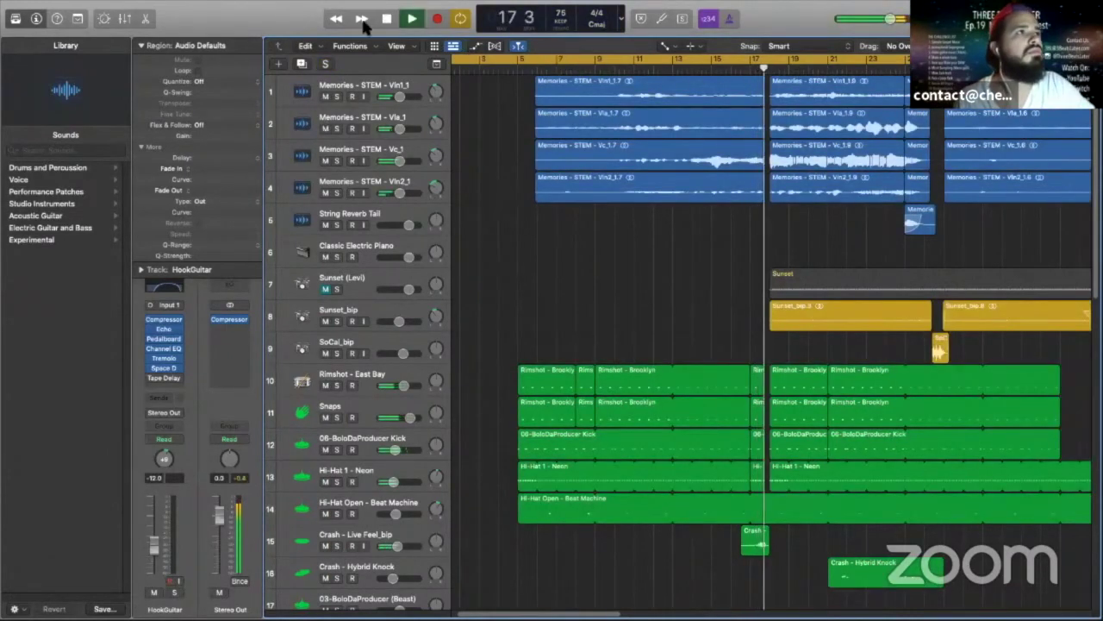
{"action": "mouse_move", "coordinate": [754, 19]}
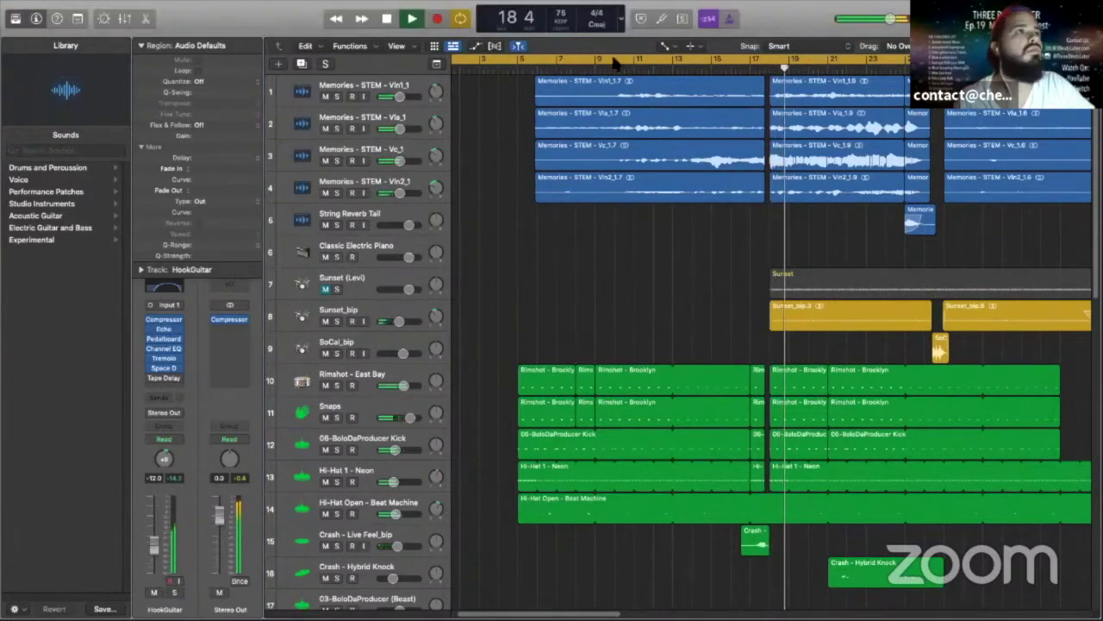
{"action": "left_click", "coordinate": [386, 21]}
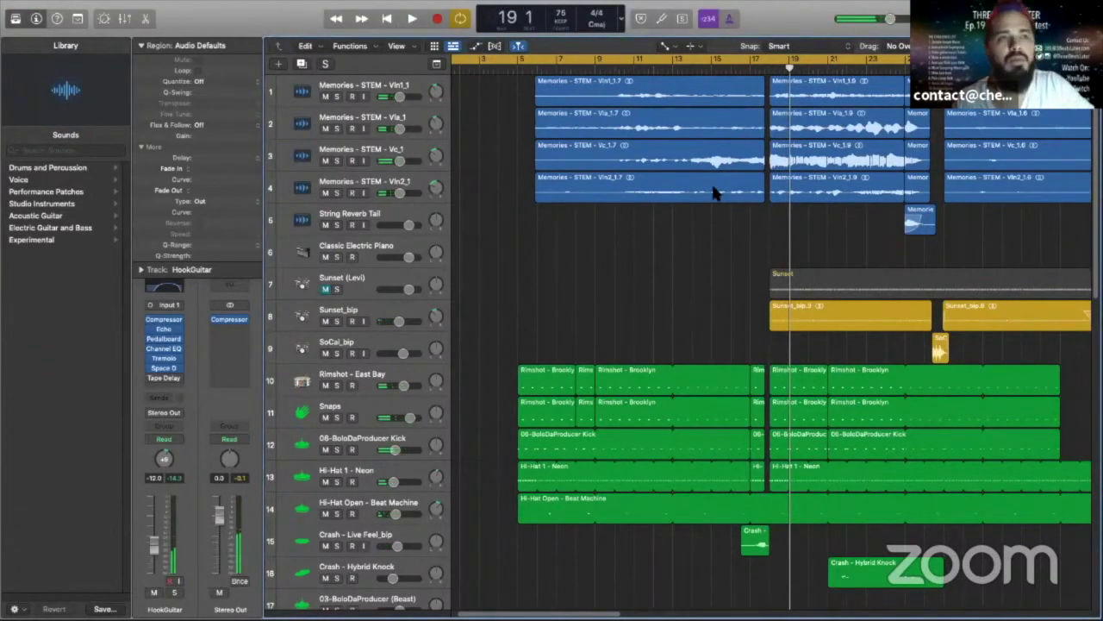
Step: Solo HookGuitar from bar 18, bring back the full mix during playback, and stop at bar 22
{"action": "scroll", "coordinate": [802, 258], "scroll_direction": "down", "scroll_amount": 3}
{"action": "scroll", "coordinate": [802, 287], "scroll_direction": "down", "scroll_amount": 2}
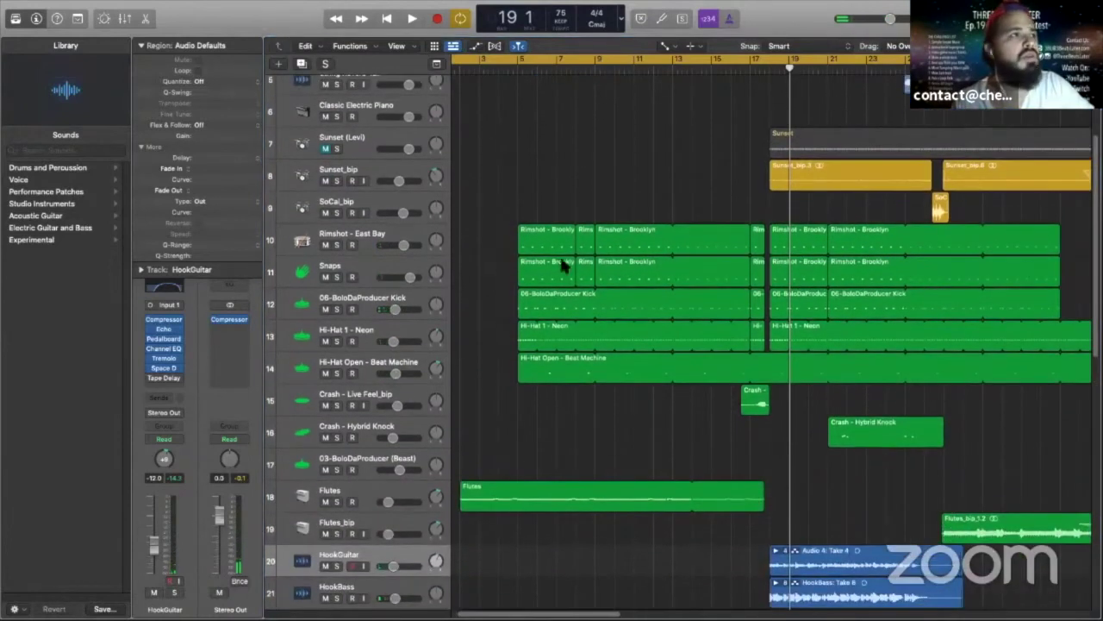
{"action": "scroll", "coordinate": [719, 448], "scroll_direction": "down", "scroll_amount": 8}
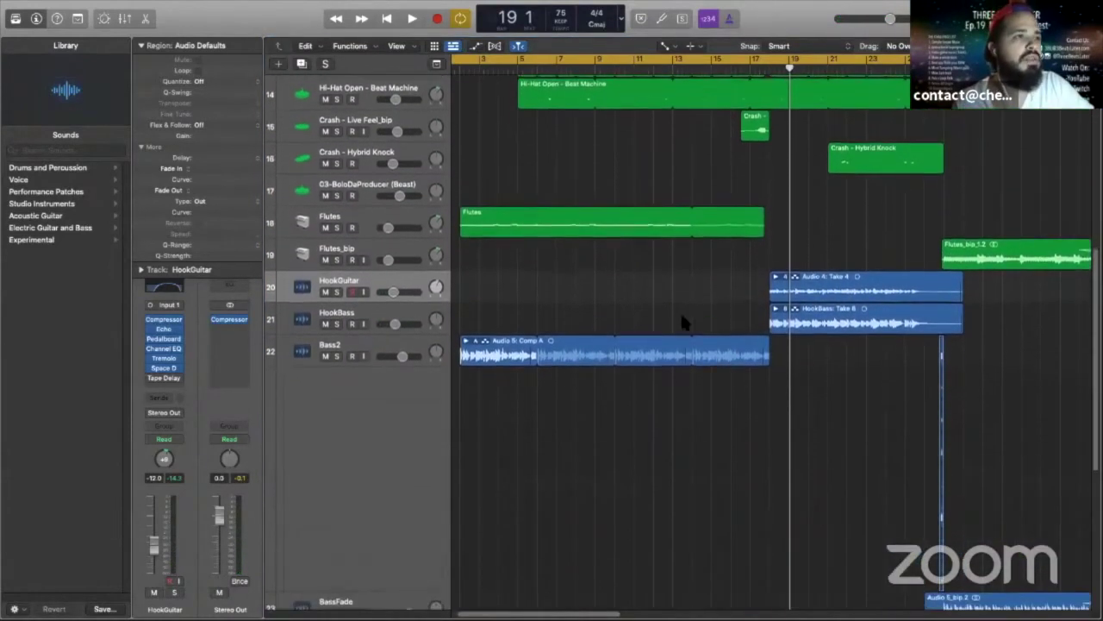
{"action": "scroll", "coordinate": [690, 332], "scroll_direction": "down", "scroll_amount": 1}
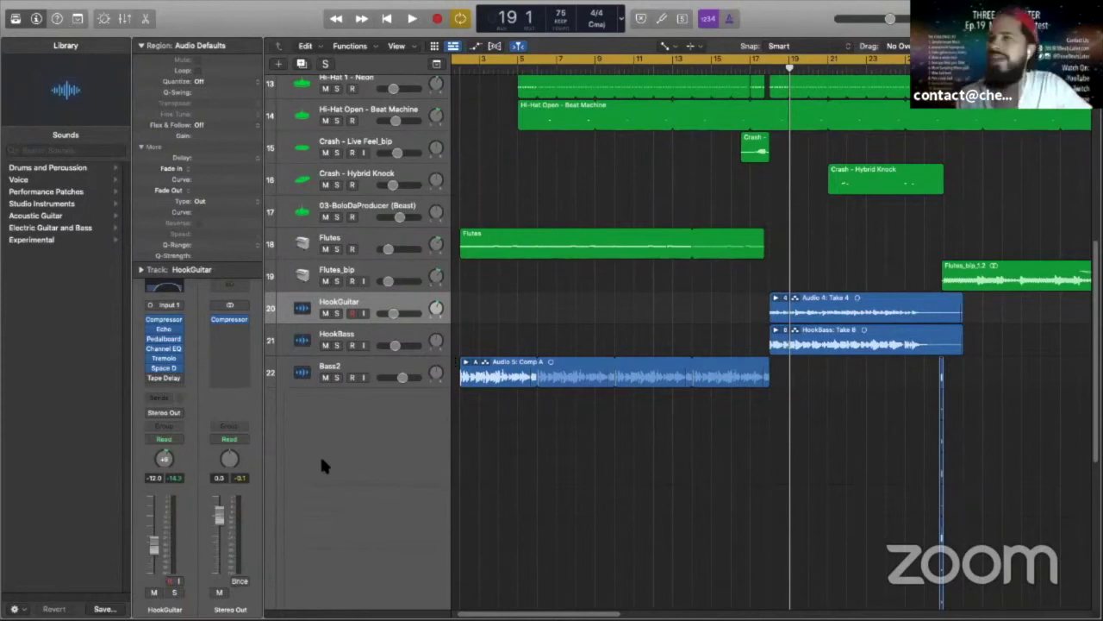
{"action": "left_click", "coordinate": [336, 313]}
{"action": "left_click", "coordinate": [770, 70]}
{"action": "key", "text": "space"}
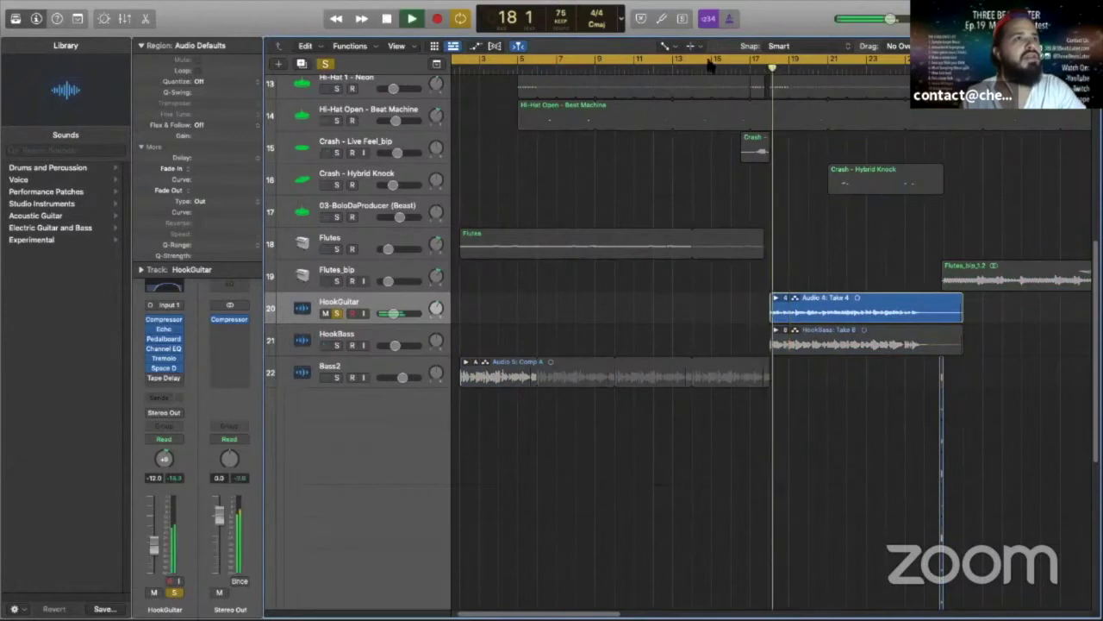
{"action": "left_click", "coordinate": [337, 314]}
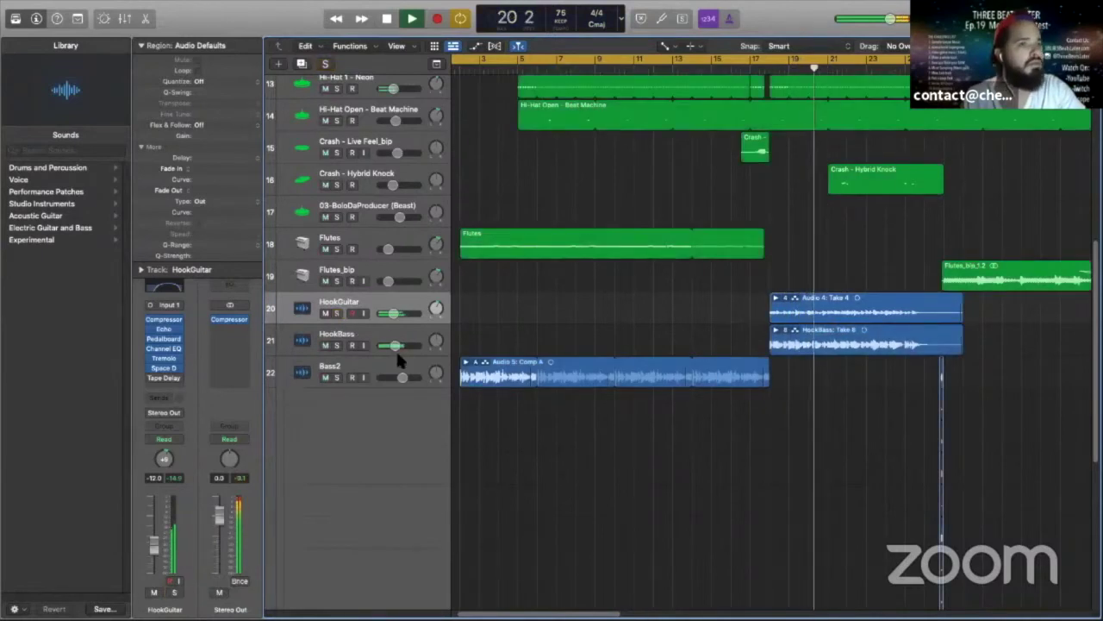
{"action": "left_click", "coordinate": [387, 21]}
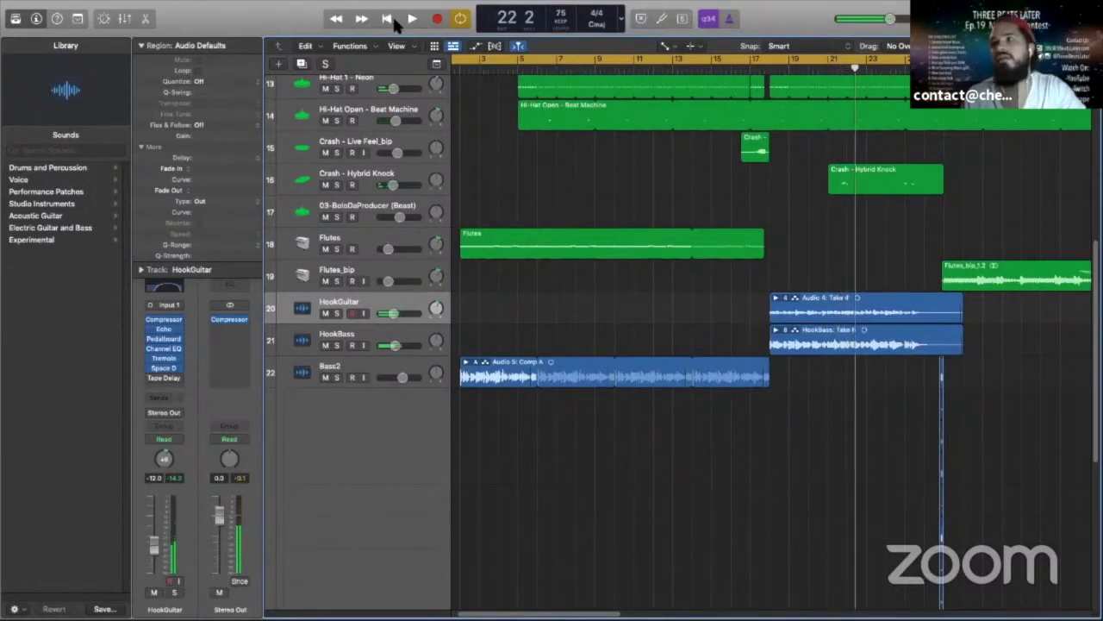
Step: Solo the Sunset_bip drum track, listen to it from bar 18, and stop playback at bar 19
{"action": "scroll", "coordinate": [704, 172], "scroll_direction": "up", "scroll_amount": 10}
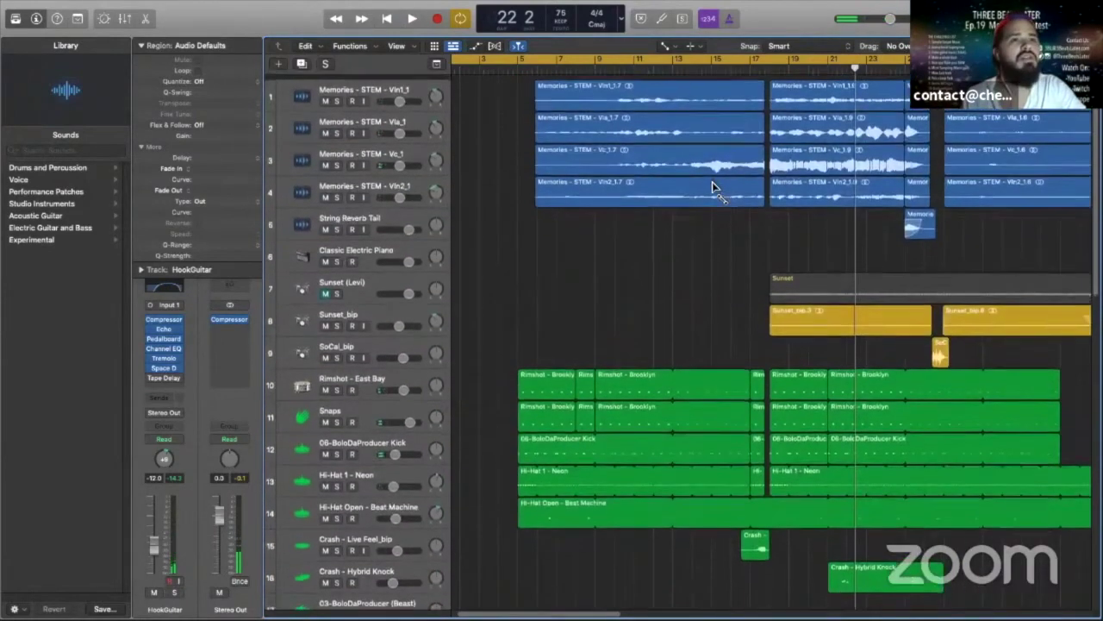
{"action": "left_click", "coordinate": [336, 303]}
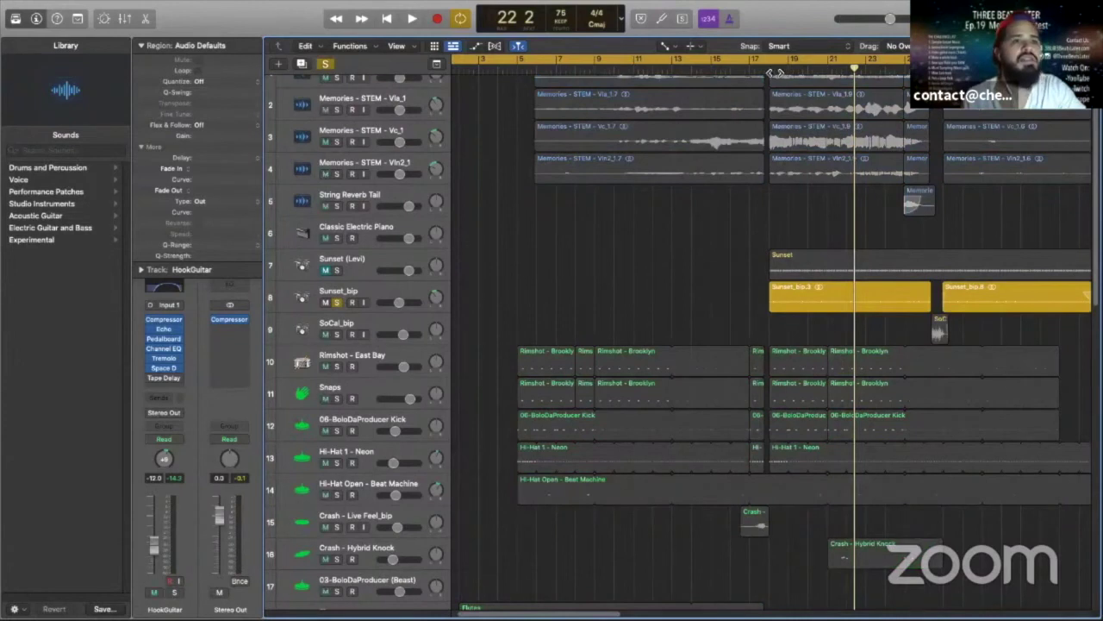
{"action": "left_click", "coordinate": [771, 72]}
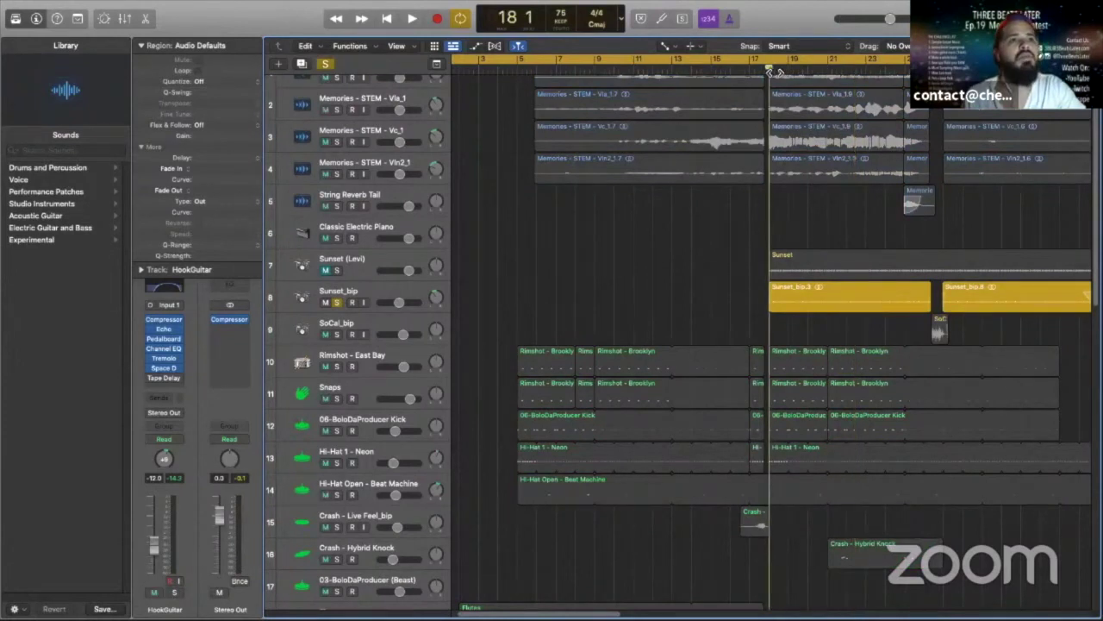
{"action": "left_click", "coordinate": [412, 18]}
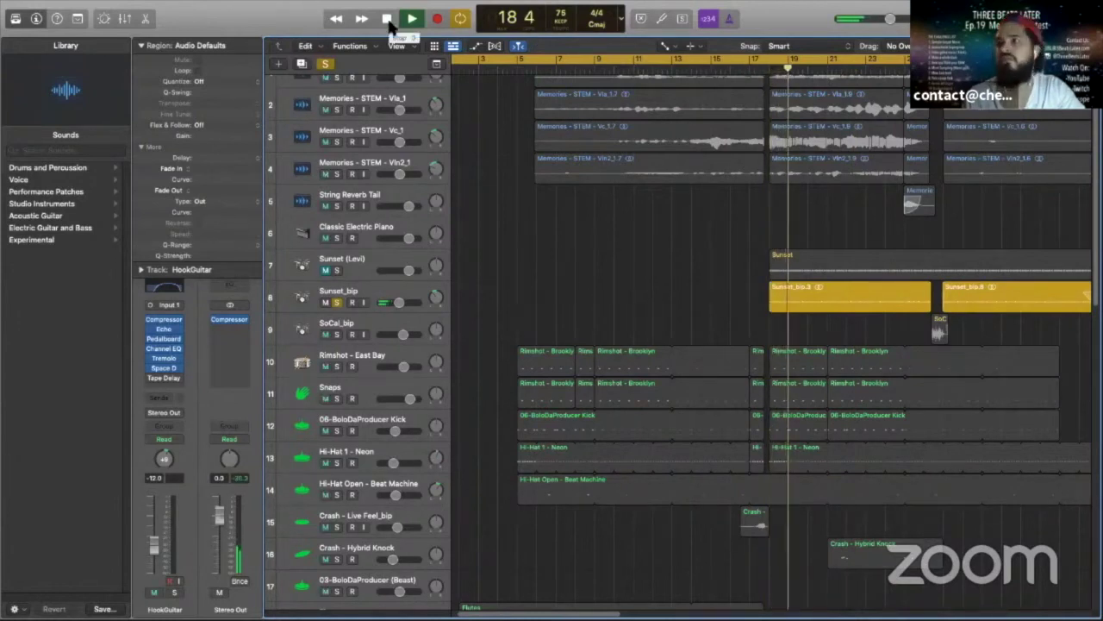
{"action": "left_click", "coordinate": [389, 20]}
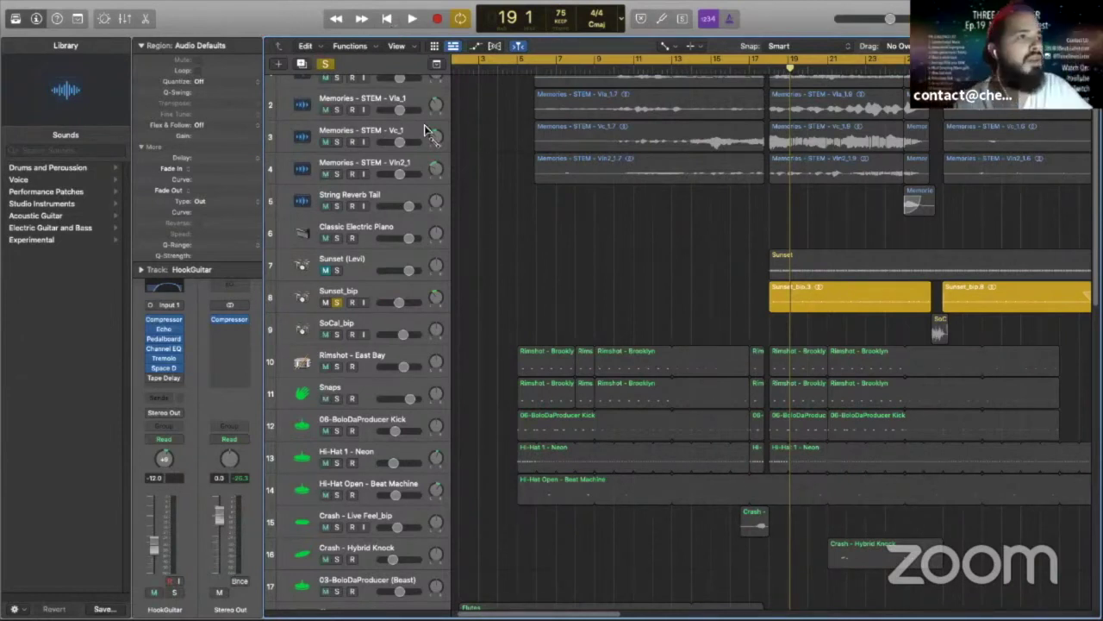
Step: Clear the solo on Sunset_bip, play the full mix from about bar 24, and stop at bar 27
{"action": "scroll", "coordinate": [750, 203], "scroll_direction": "up", "scroll_amount": 1}
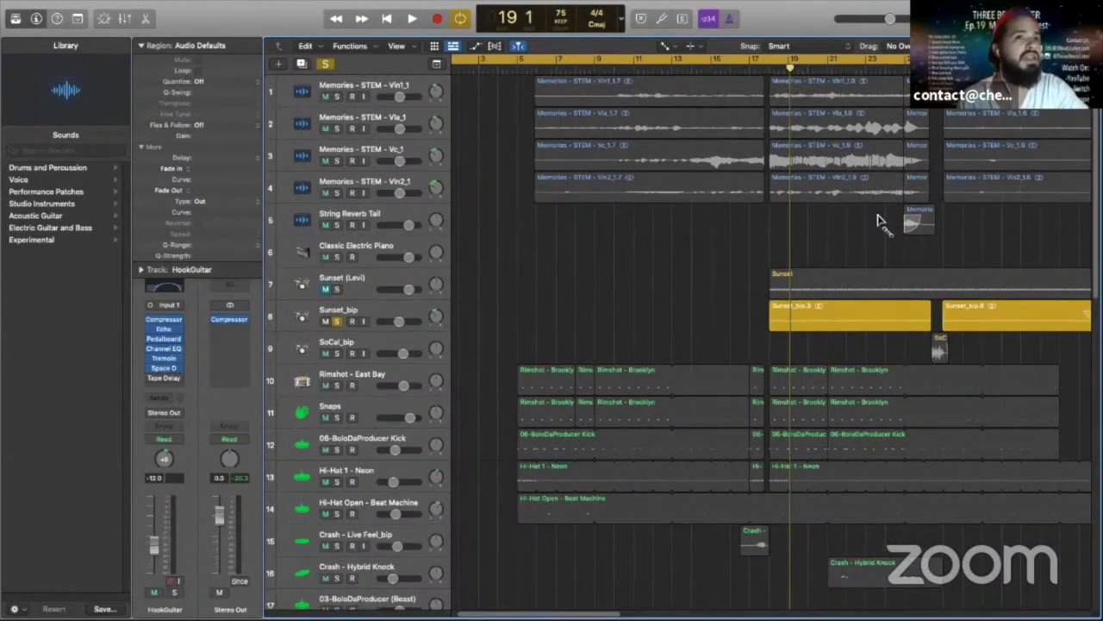
{"action": "left_click", "coordinate": [336, 321]}
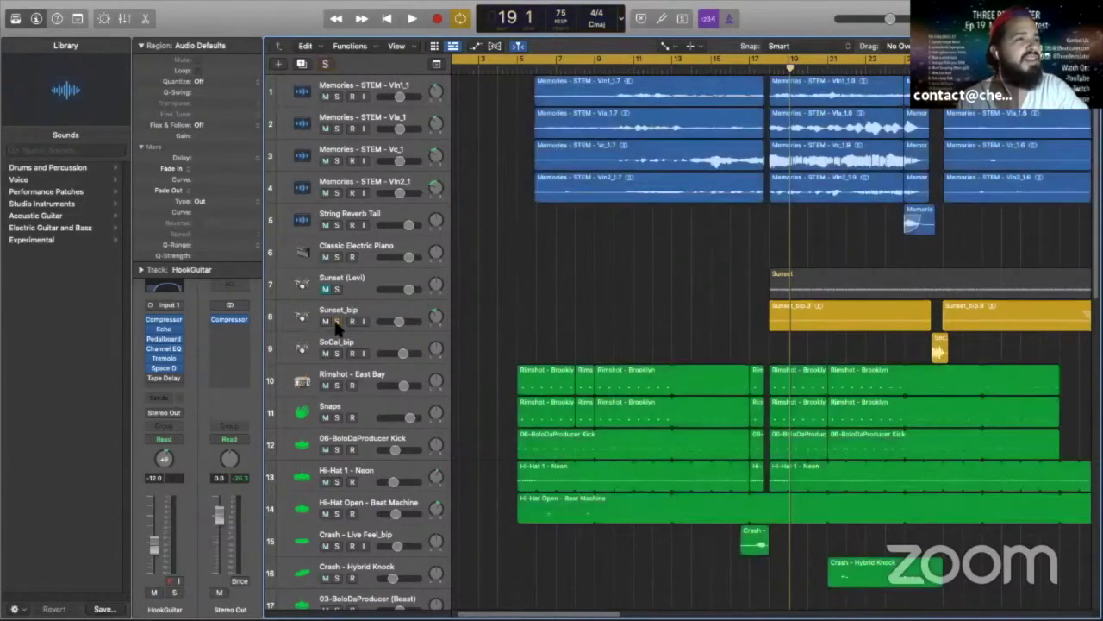
{"action": "left_click", "coordinate": [893, 69]}
{"action": "key", "text": "space"}
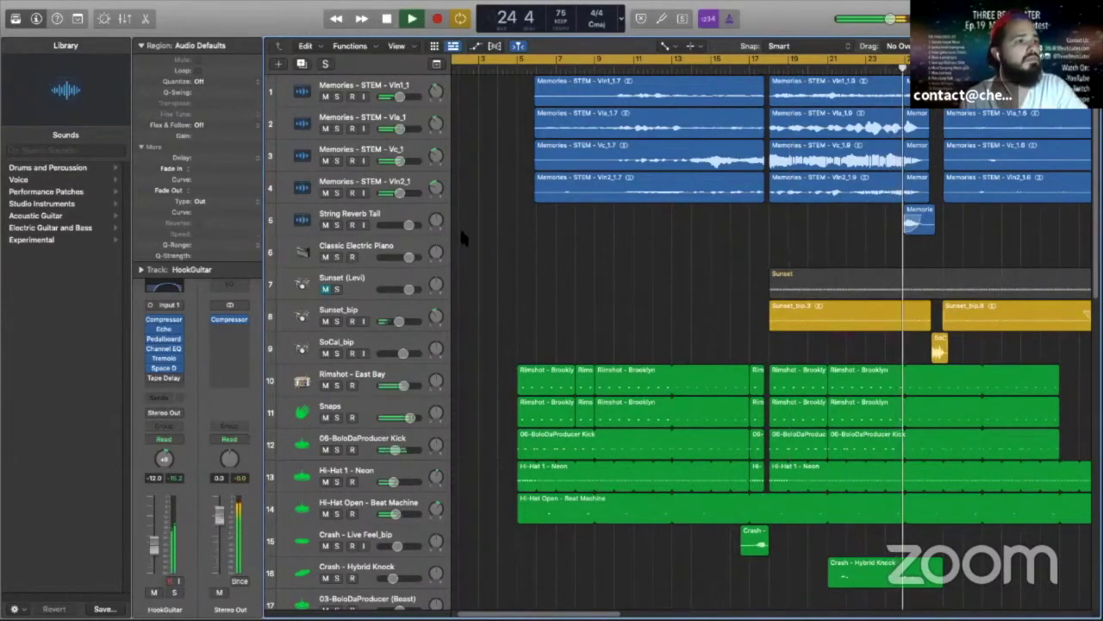
{"action": "left_click", "coordinate": [387, 20]}
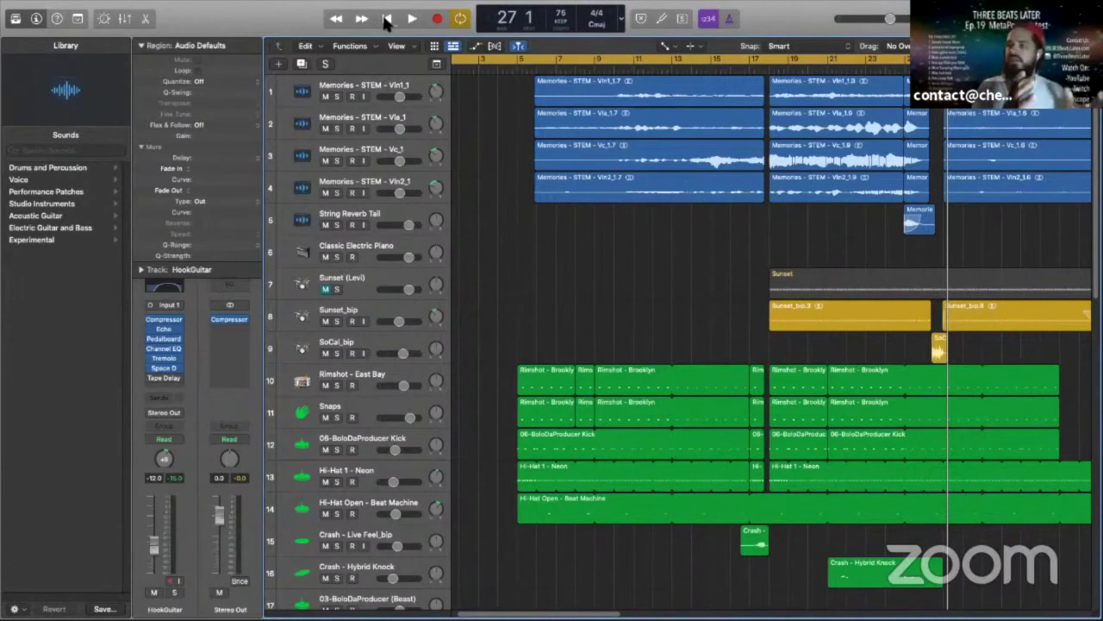
Step: Solo the SoCal_bip track, listen twice to its fill from bar 26 to bar 27, and clear the solo
{"action": "left_click", "coordinate": [336, 354]}
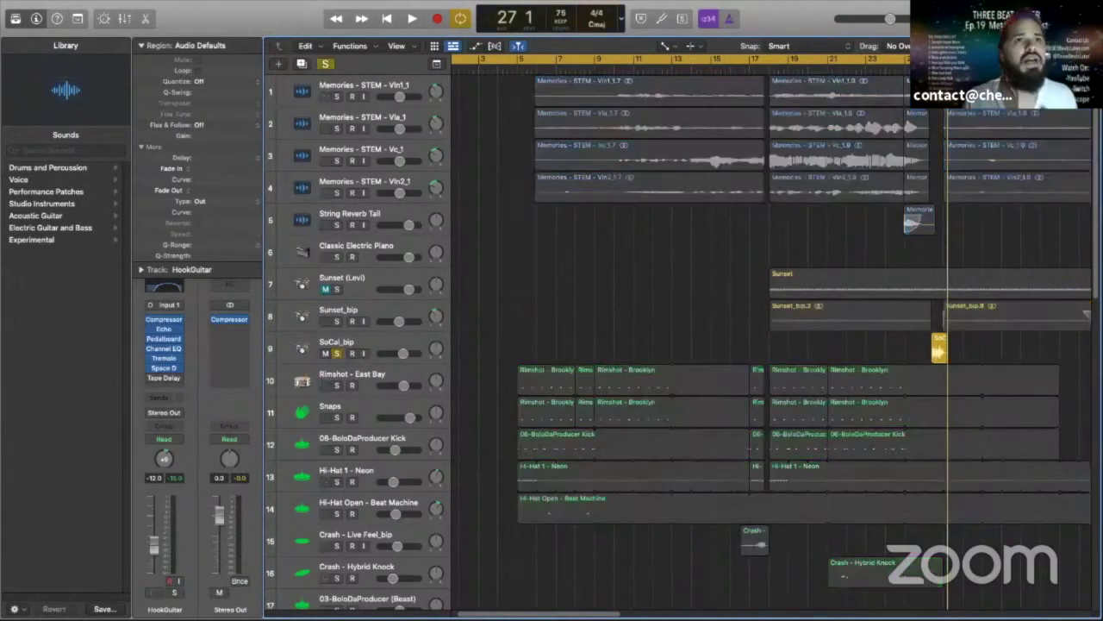
{"action": "left_click", "coordinate": [412, 18]}
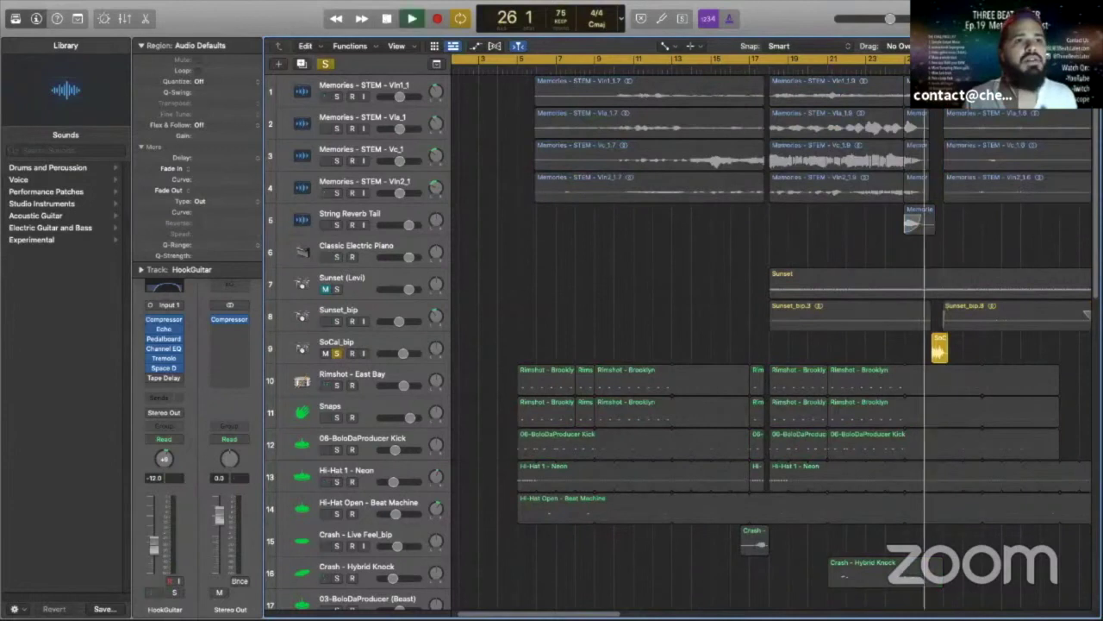
{"action": "left_click", "coordinate": [388, 19]}
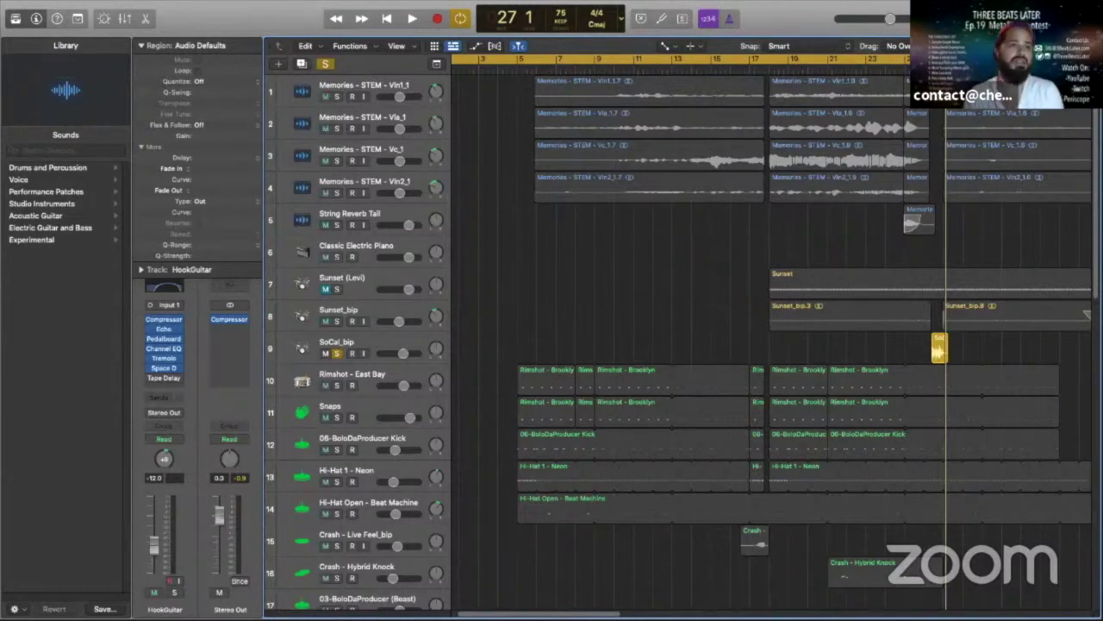
{"action": "left_click", "coordinate": [412, 18]}
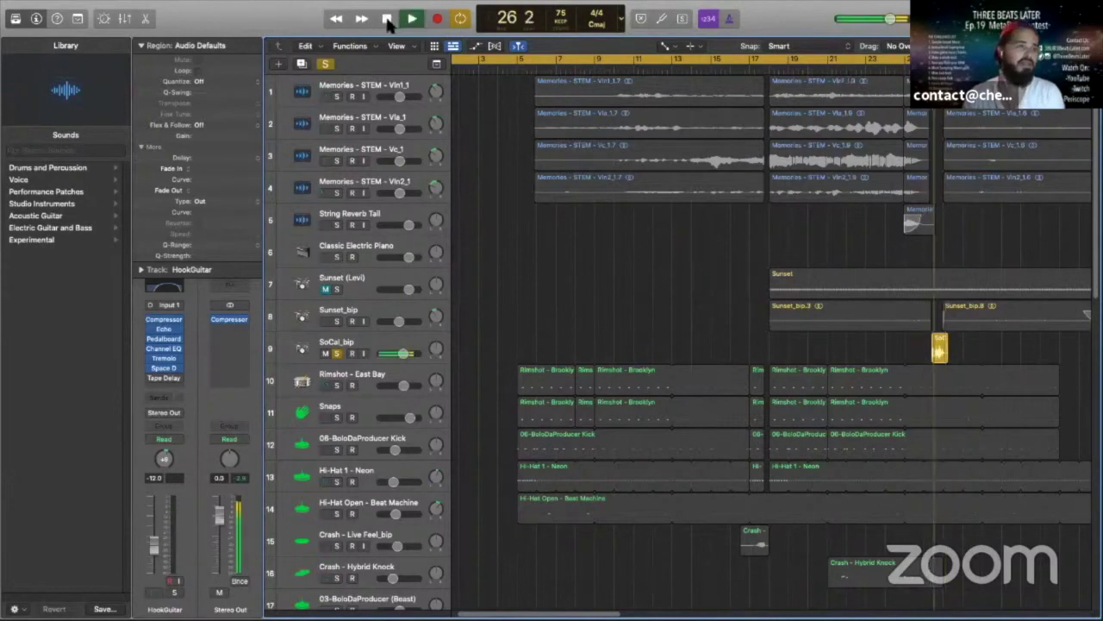
{"action": "left_click", "coordinate": [388, 19]}
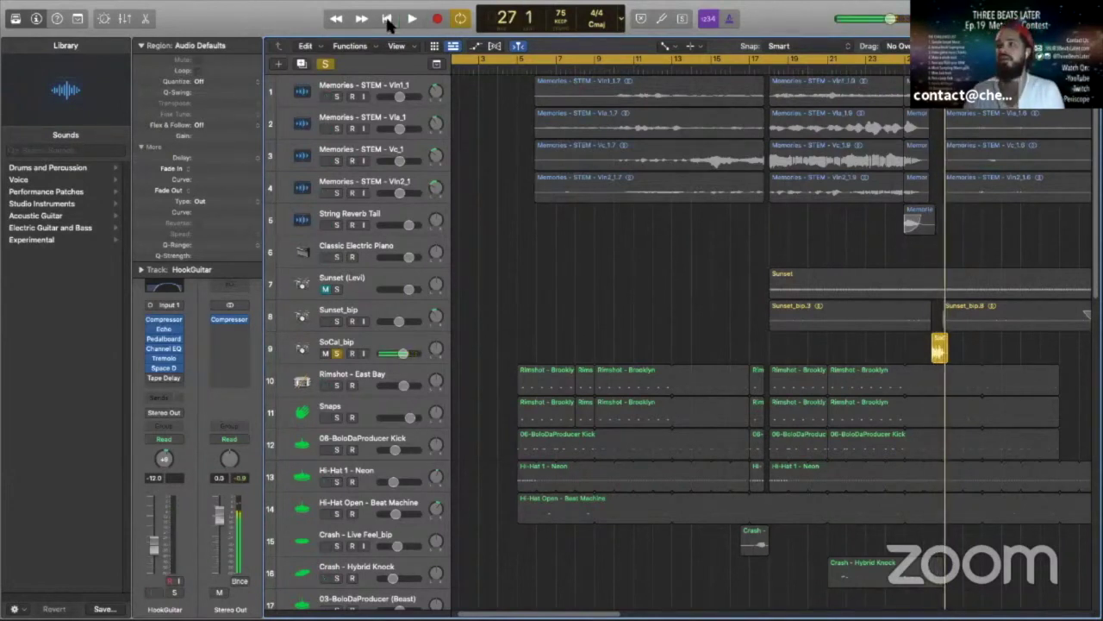
{"action": "left_click", "coordinate": [325, 64]}
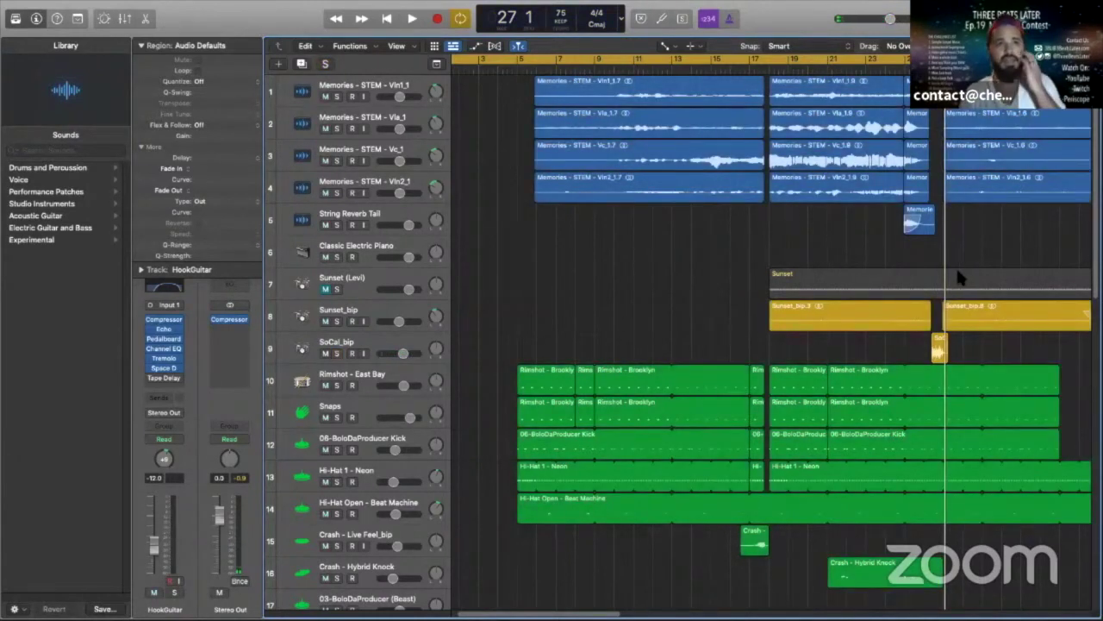
Step: Solo HookBass, play it from bar 18, and bring back the full mix during playback at about bar 23
{"action": "scroll", "coordinate": [959, 276], "scroll_direction": "down", "scroll_amount": 3}
{"action": "scroll", "coordinate": [944, 293], "scroll_direction": "down", "scroll_amount": 3}
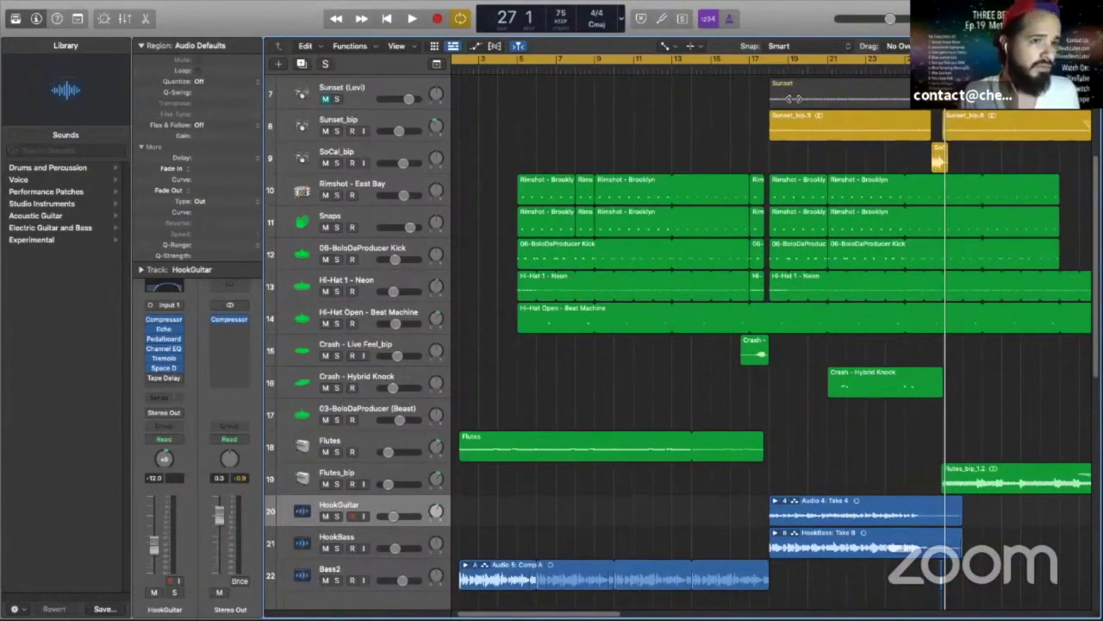
{"action": "left_click", "coordinate": [336, 548]}
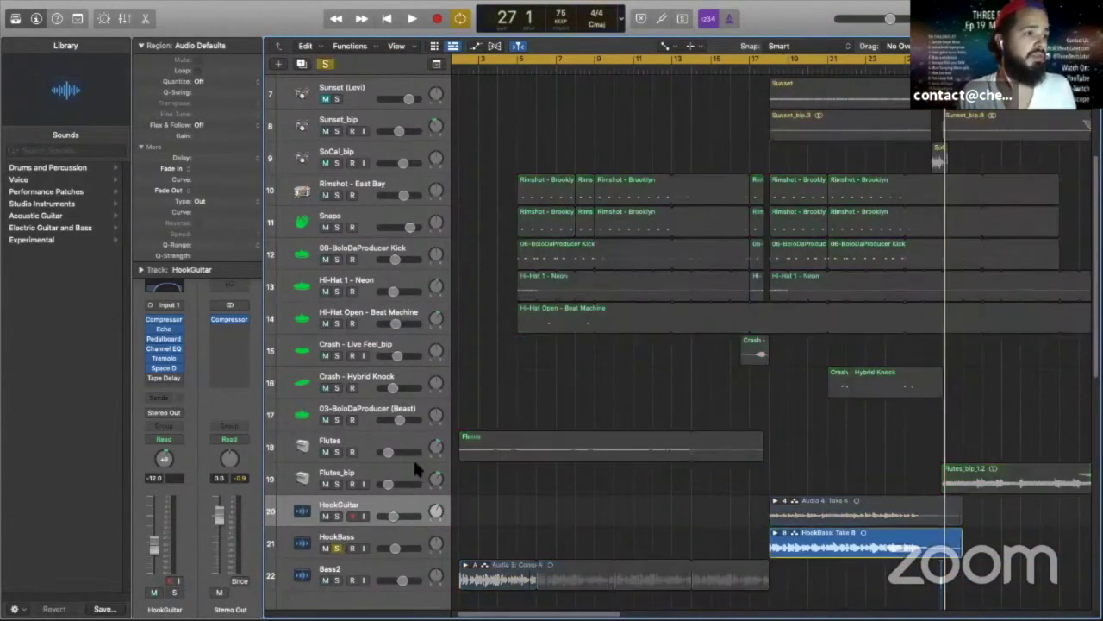
{"action": "left_click", "coordinate": [772, 75]}
{"action": "key", "text": "space"}
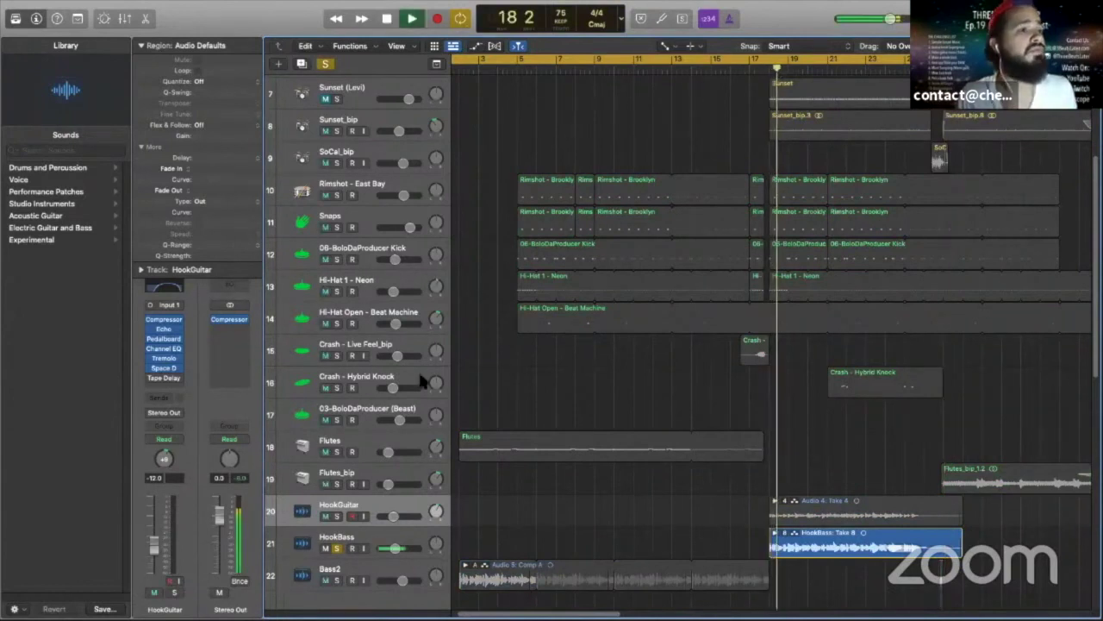
{"action": "scroll", "coordinate": [690, 461], "scroll_direction": "up", "scroll_amount": 5}
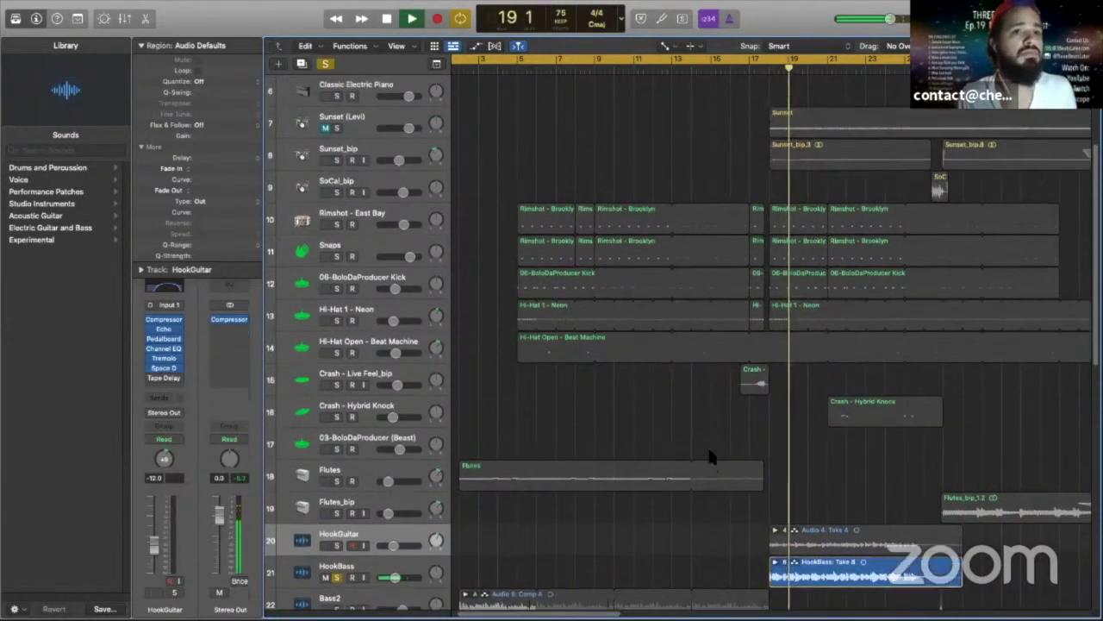
{"action": "scroll", "coordinate": [709, 452], "scroll_direction": "down", "scroll_amount": 7}
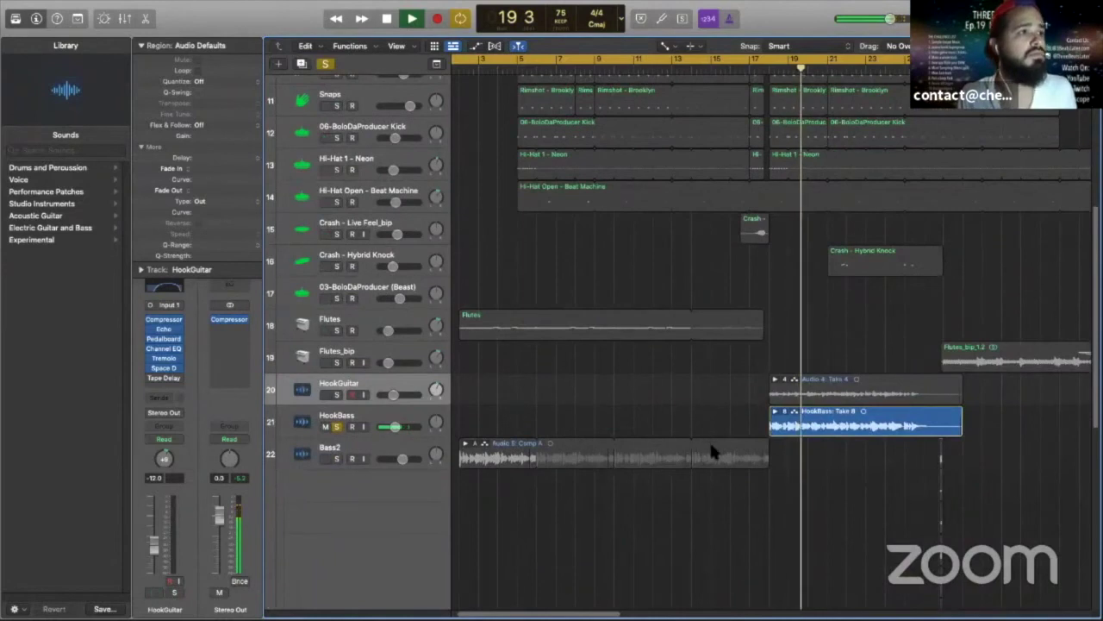
{"action": "left_click", "coordinate": [337, 430]}
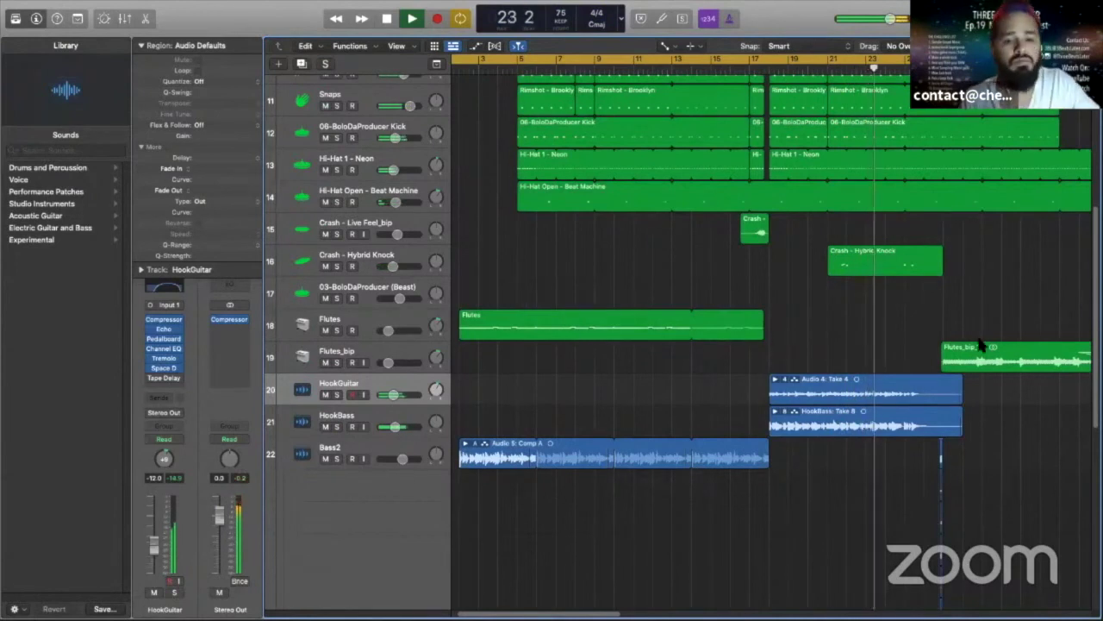
Step: Collapse the open take folder on the Bass2 track just before bar 27 while the full mix keeps playing
{"action": "scroll", "coordinate": [980, 349], "scroll_direction": "right", "scroll_amount": 5}
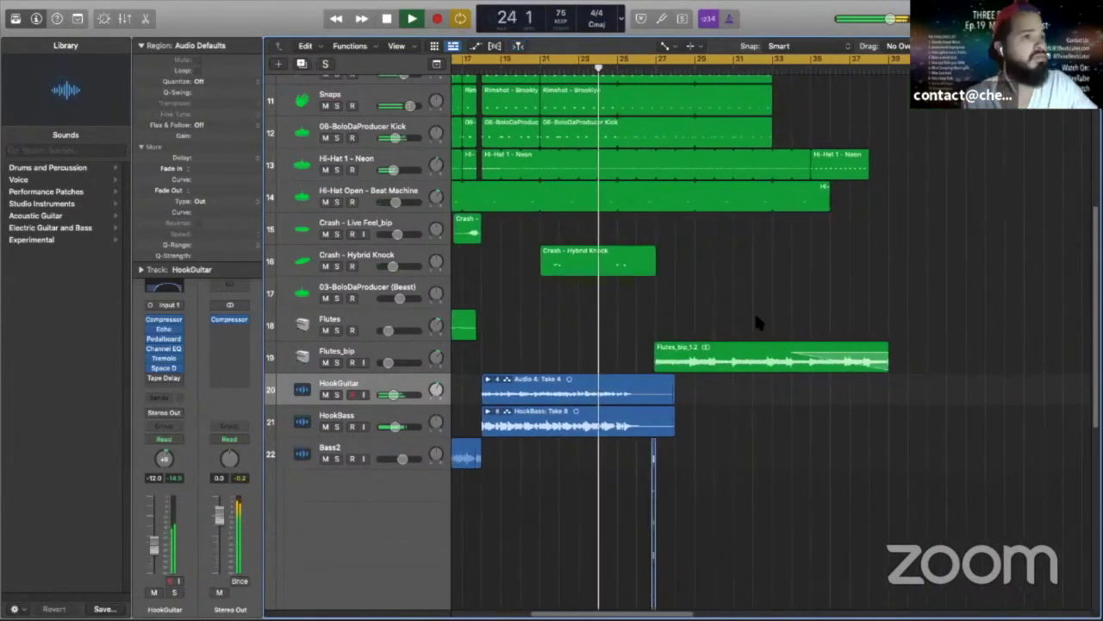
{"action": "scroll", "coordinate": [680, 474], "scroll_direction": "down", "scroll_amount": 5}
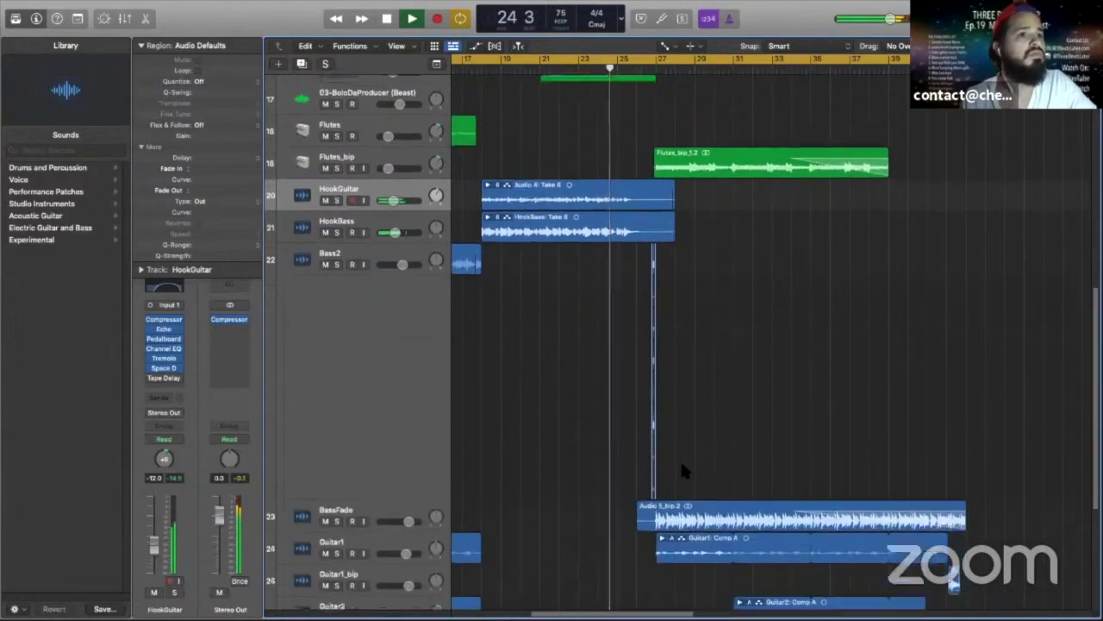
{"action": "key", "text": "super+Right"}
{"action": "key", "text": "super+Right"}
{"action": "key", "text": "super+Right"}
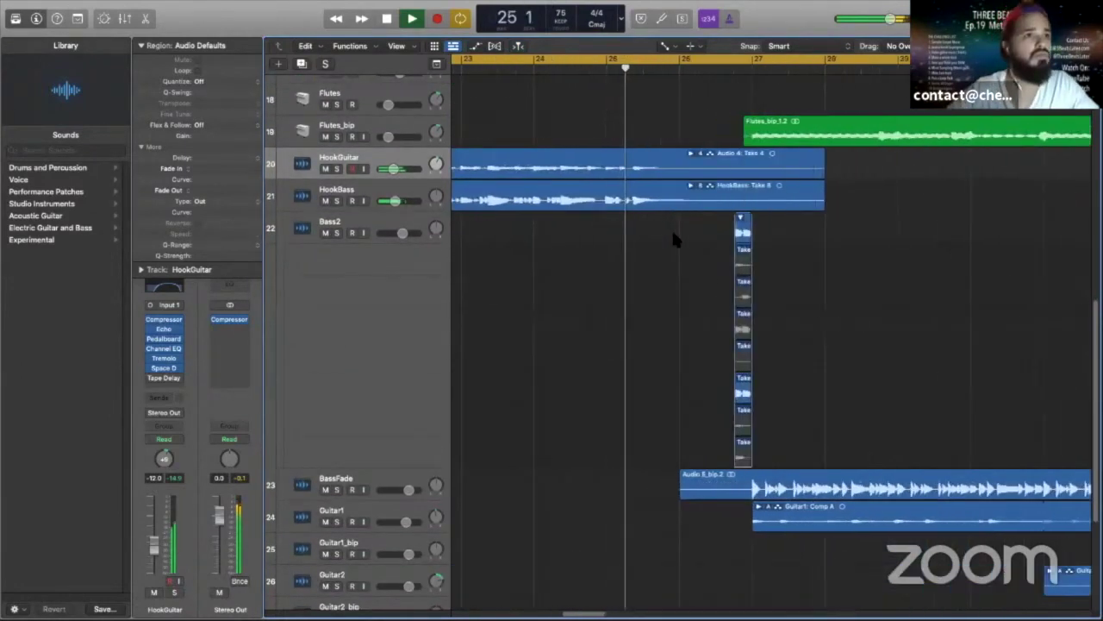
{"action": "key", "text": "super+Right"}
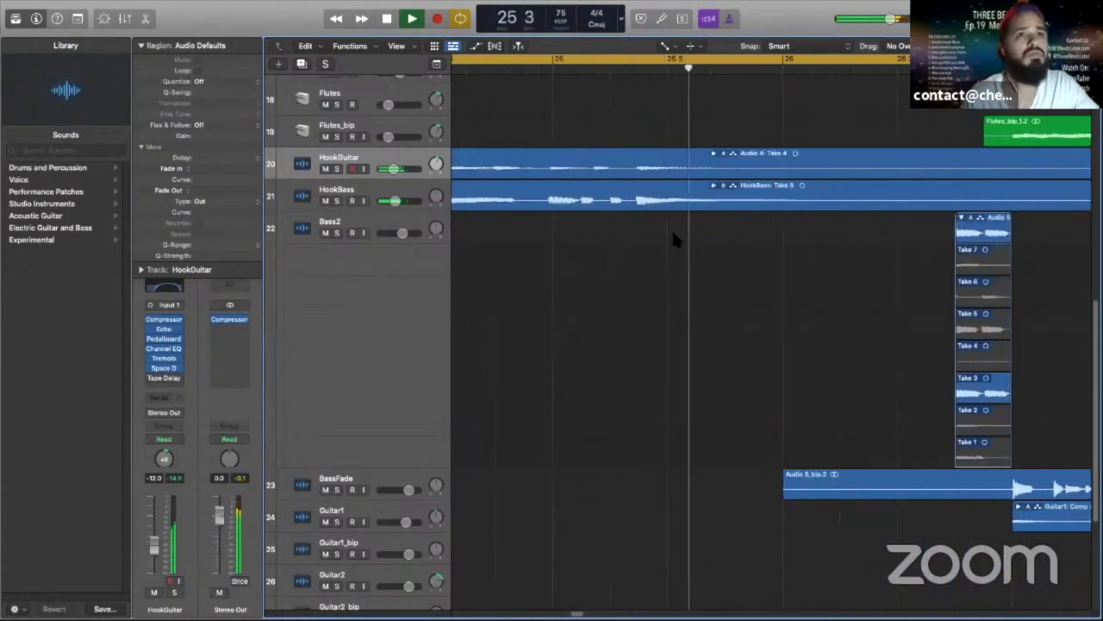
{"action": "left_click", "coordinate": [962, 220]}
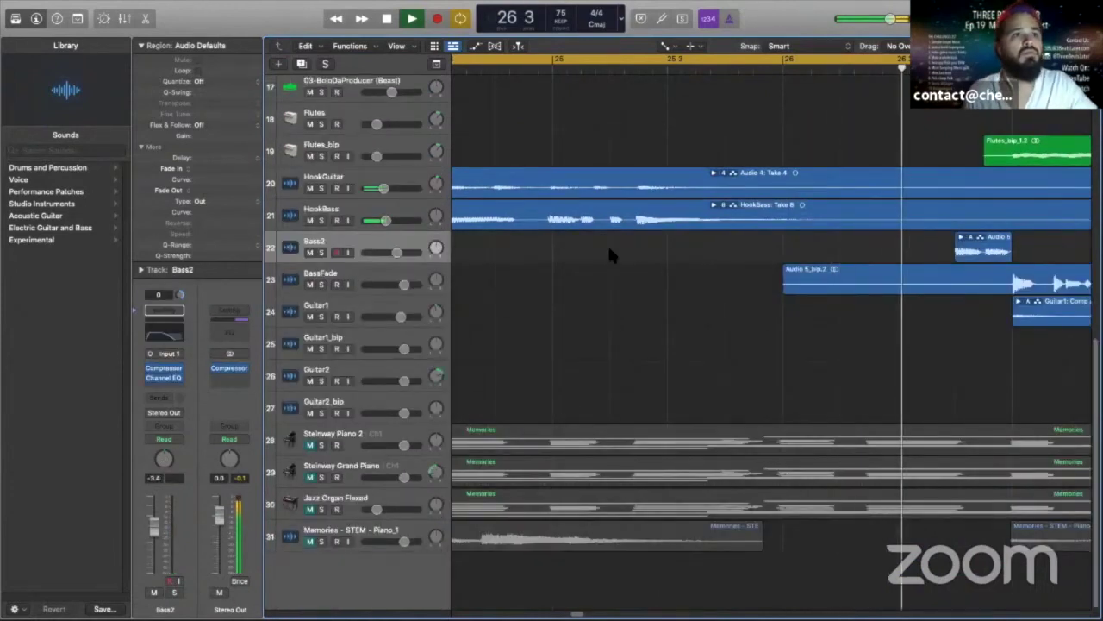
{"action": "key", "text": "super+Left"}
{"action": "key", "text": "super+Left"}
{"action": "key", "text": "super+Left"}
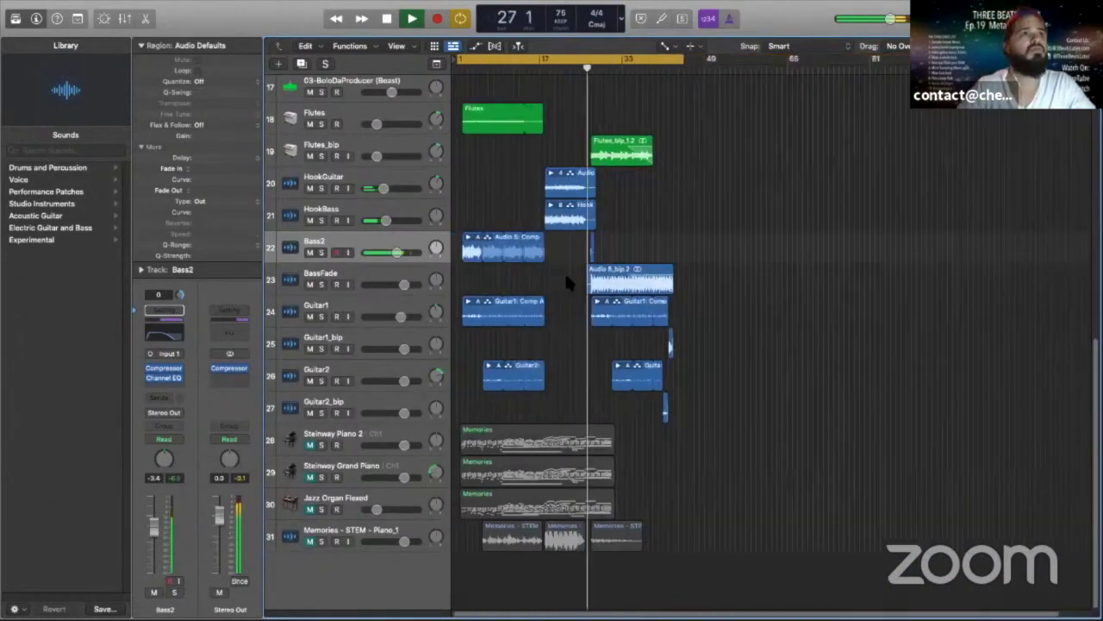